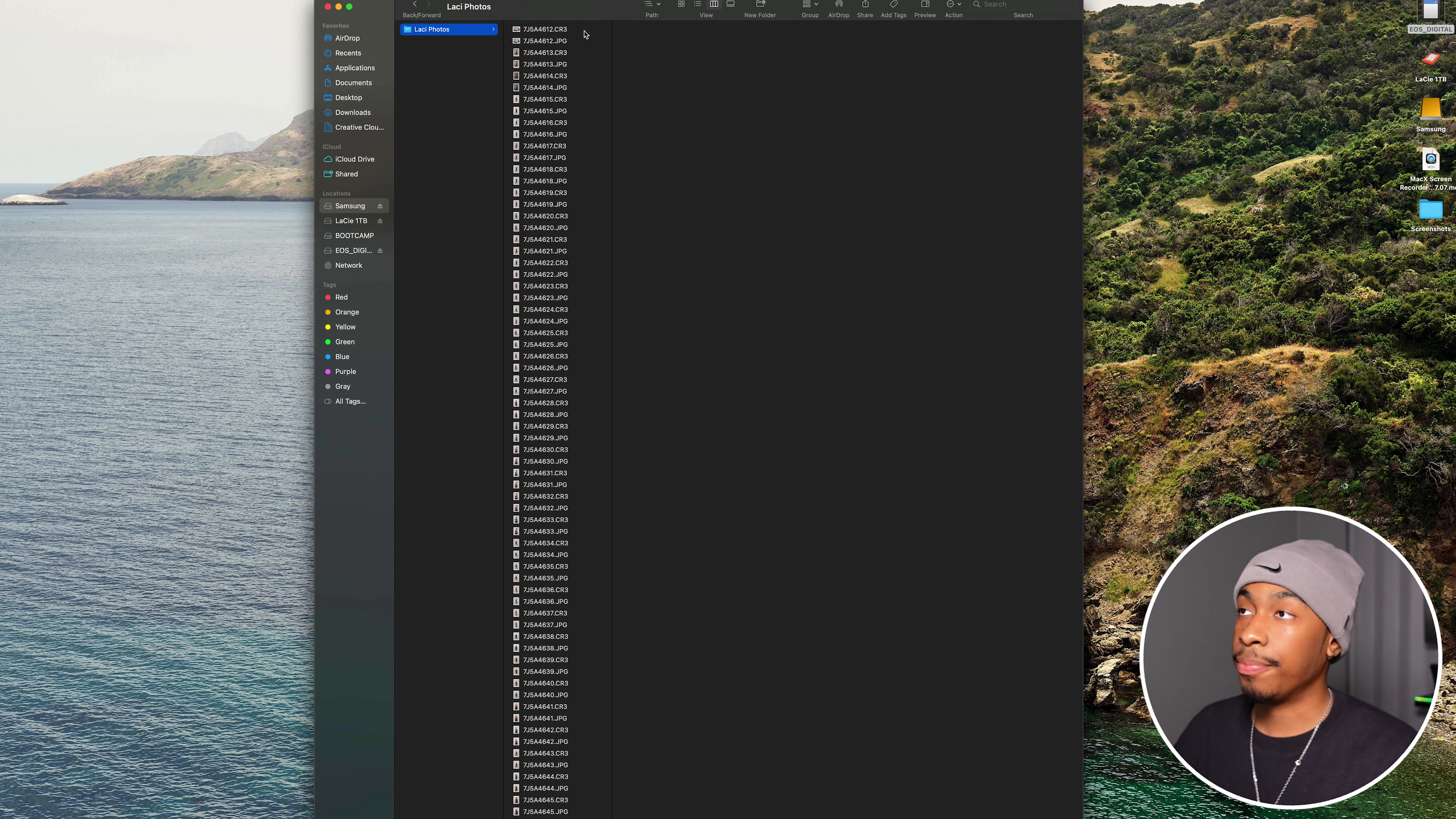
- Compare the file type and size details of 7J5A4612.CR3 and 7J5A4612.JPG
click(576, 31)
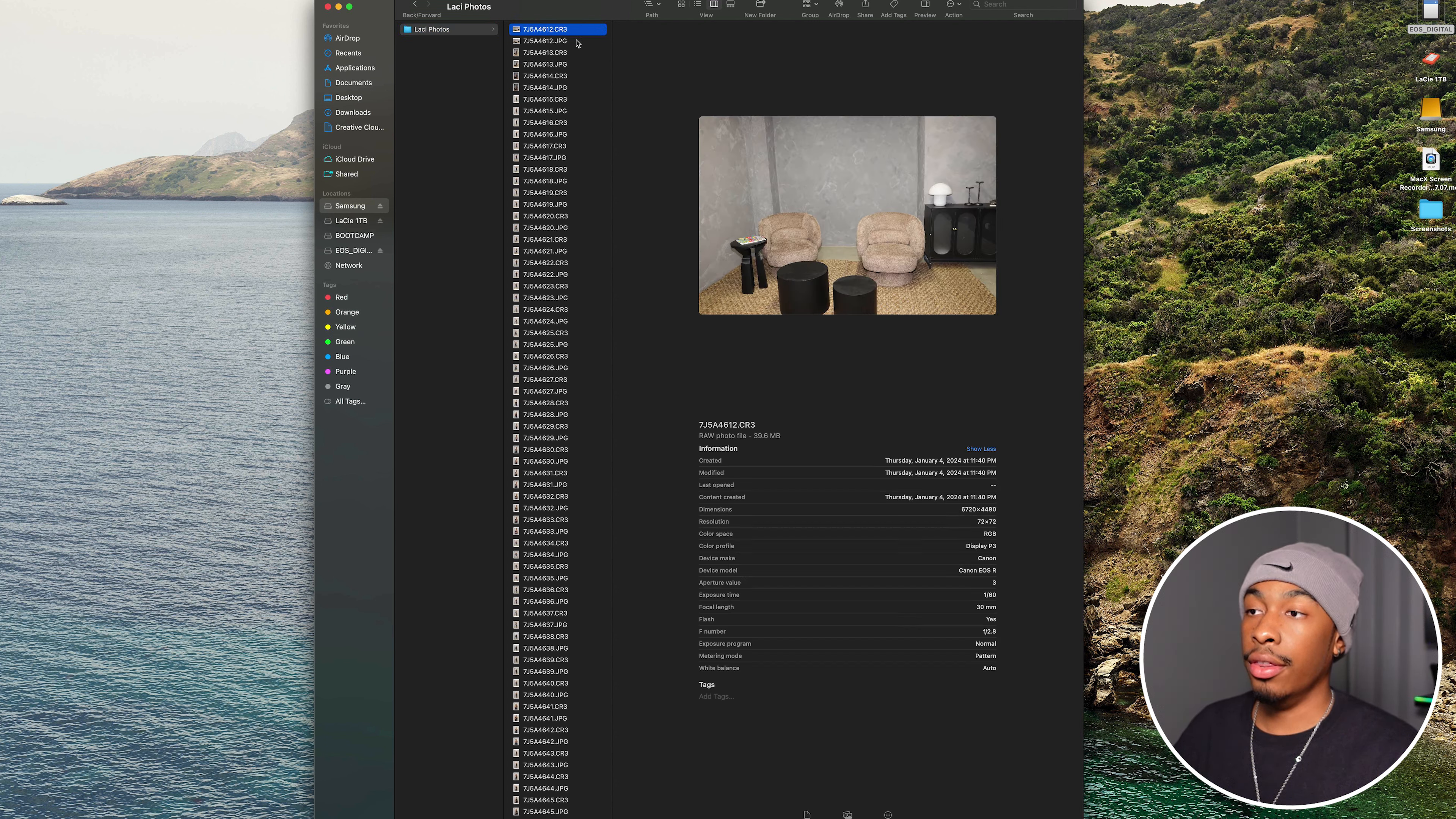
click(577, 42)
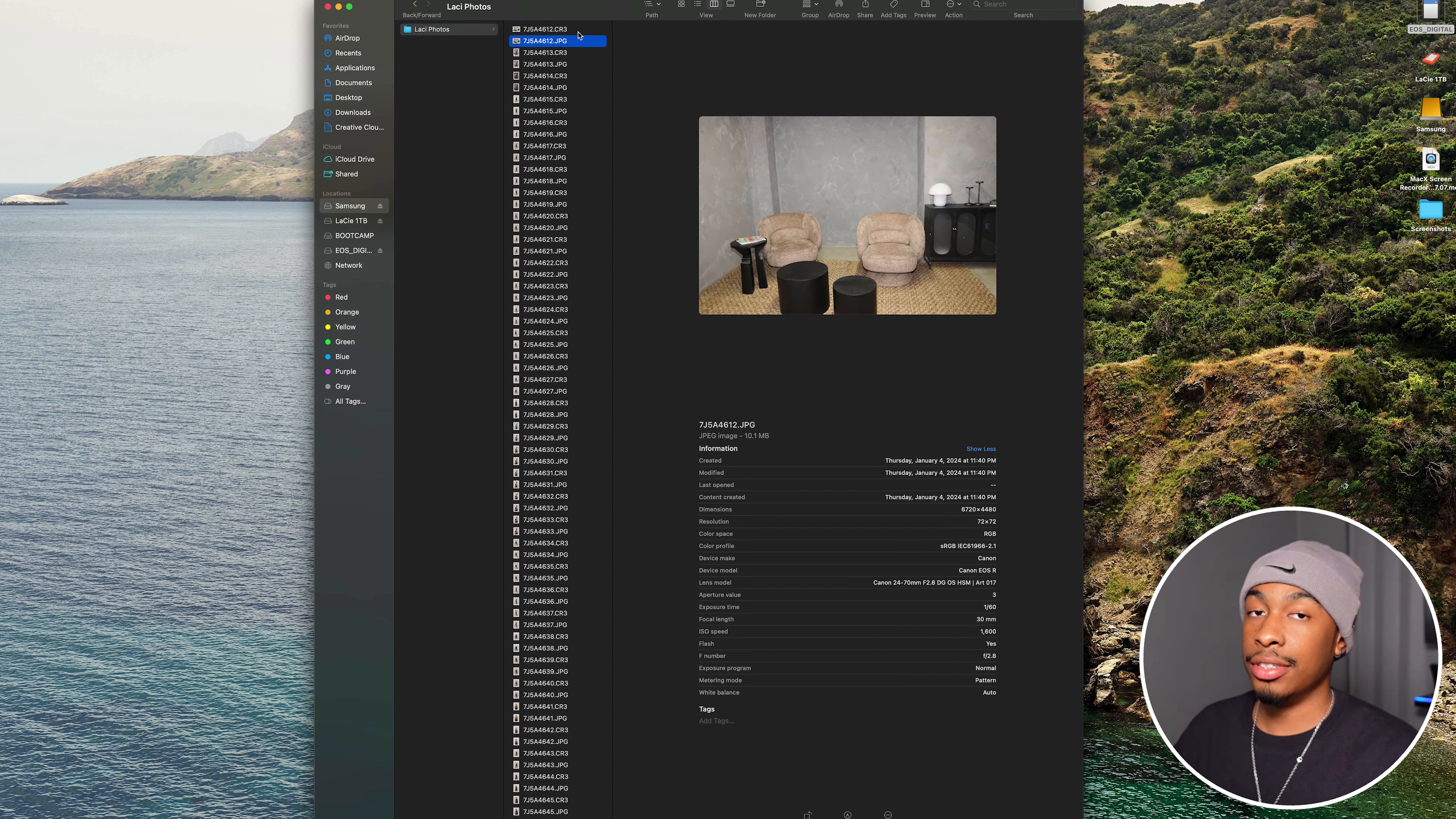
click(576, 29)
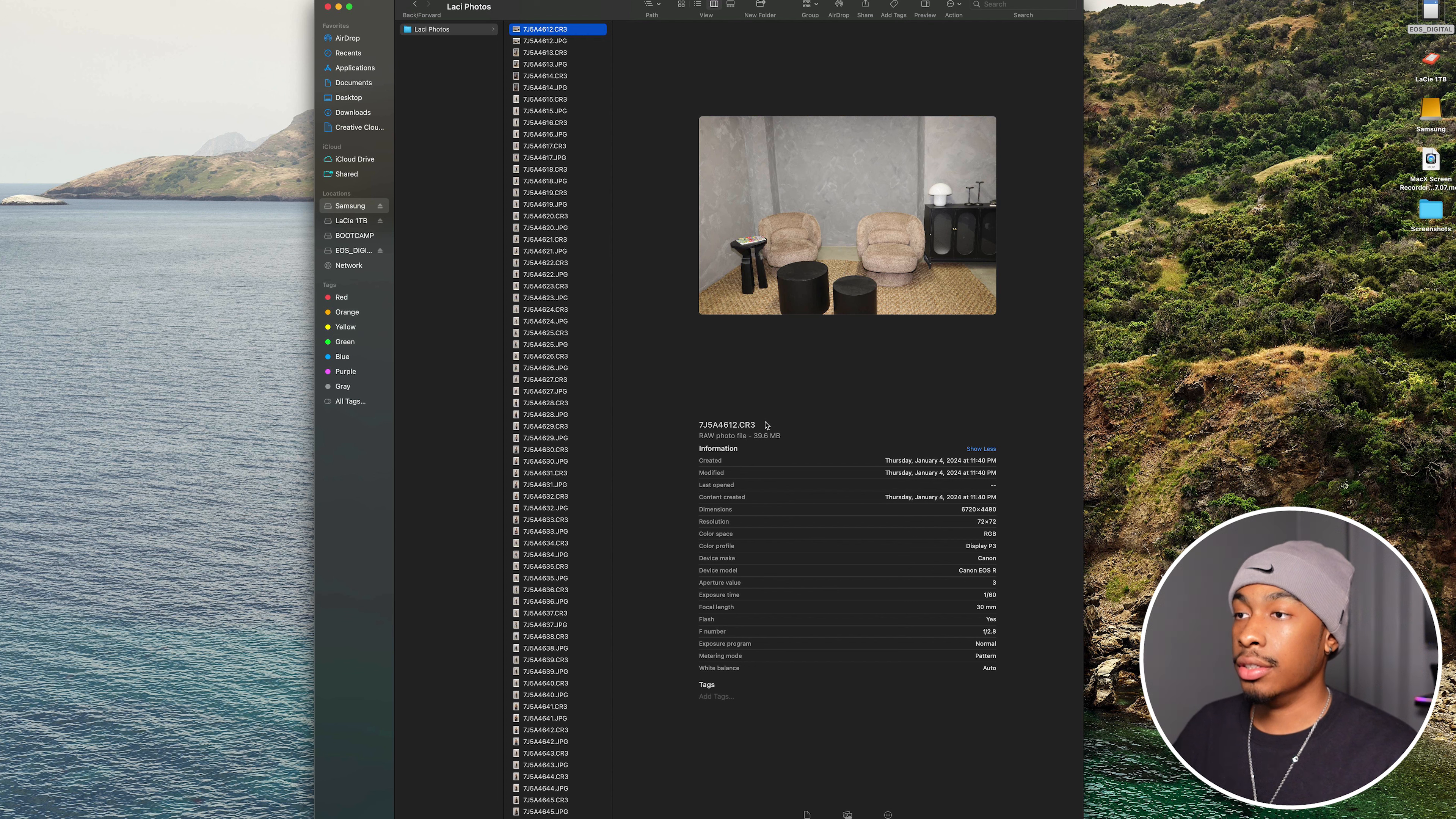
drag(753, 436, 799, 438)
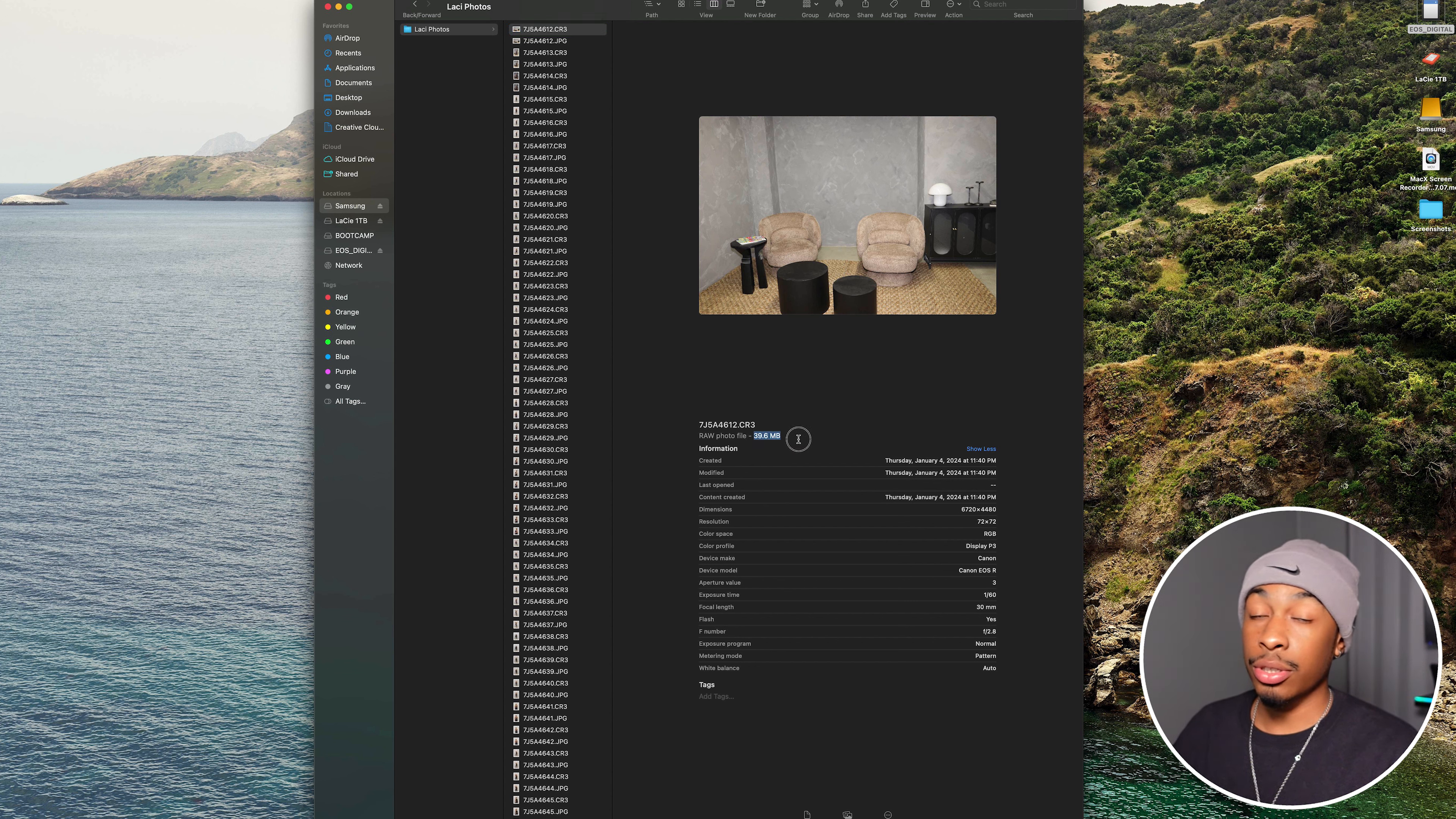
click(567, 42)
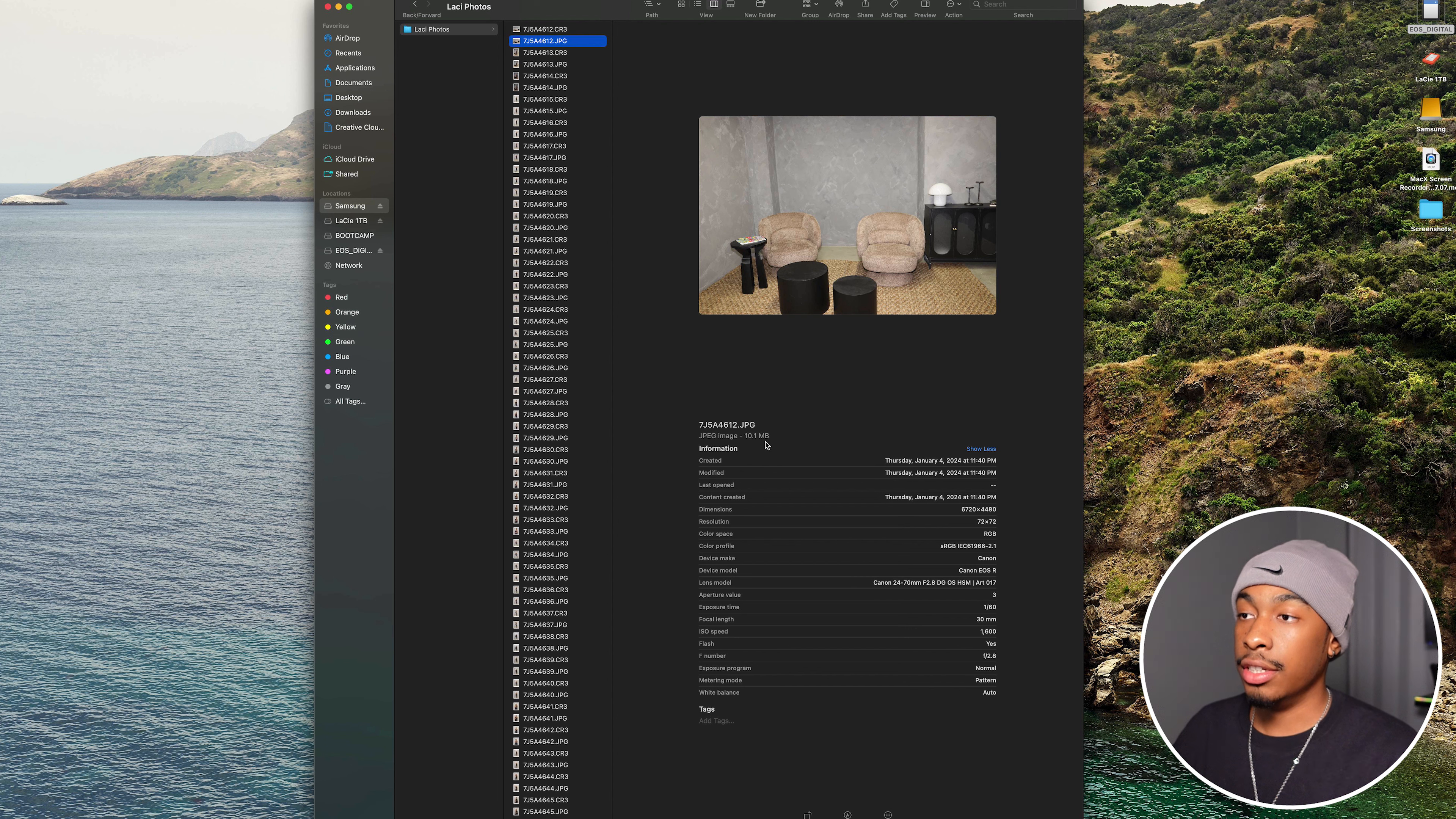
drag(742, 437, 770, 437)
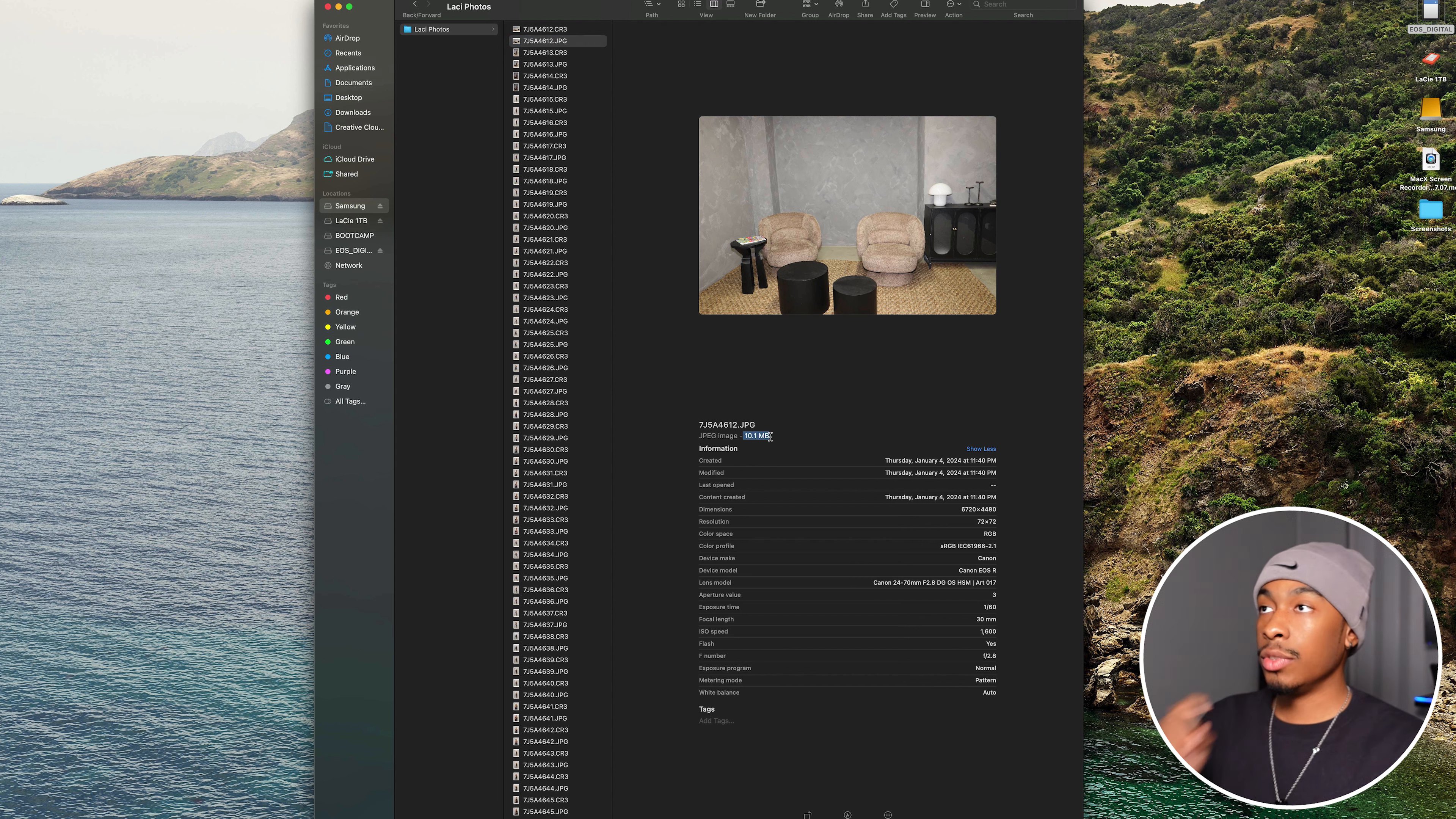
click(567, 30)
click(567, 30)
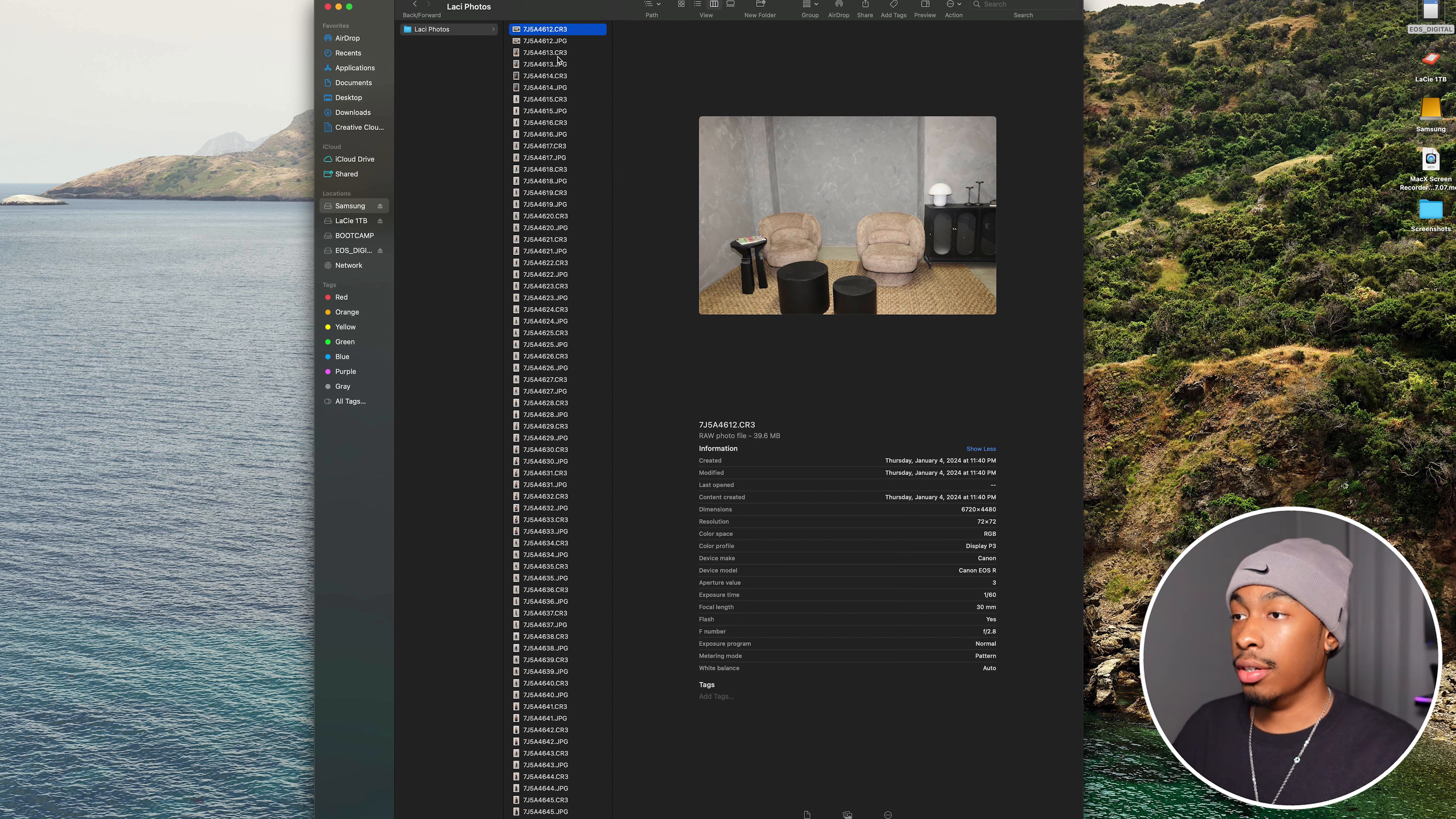
click(574, 42)
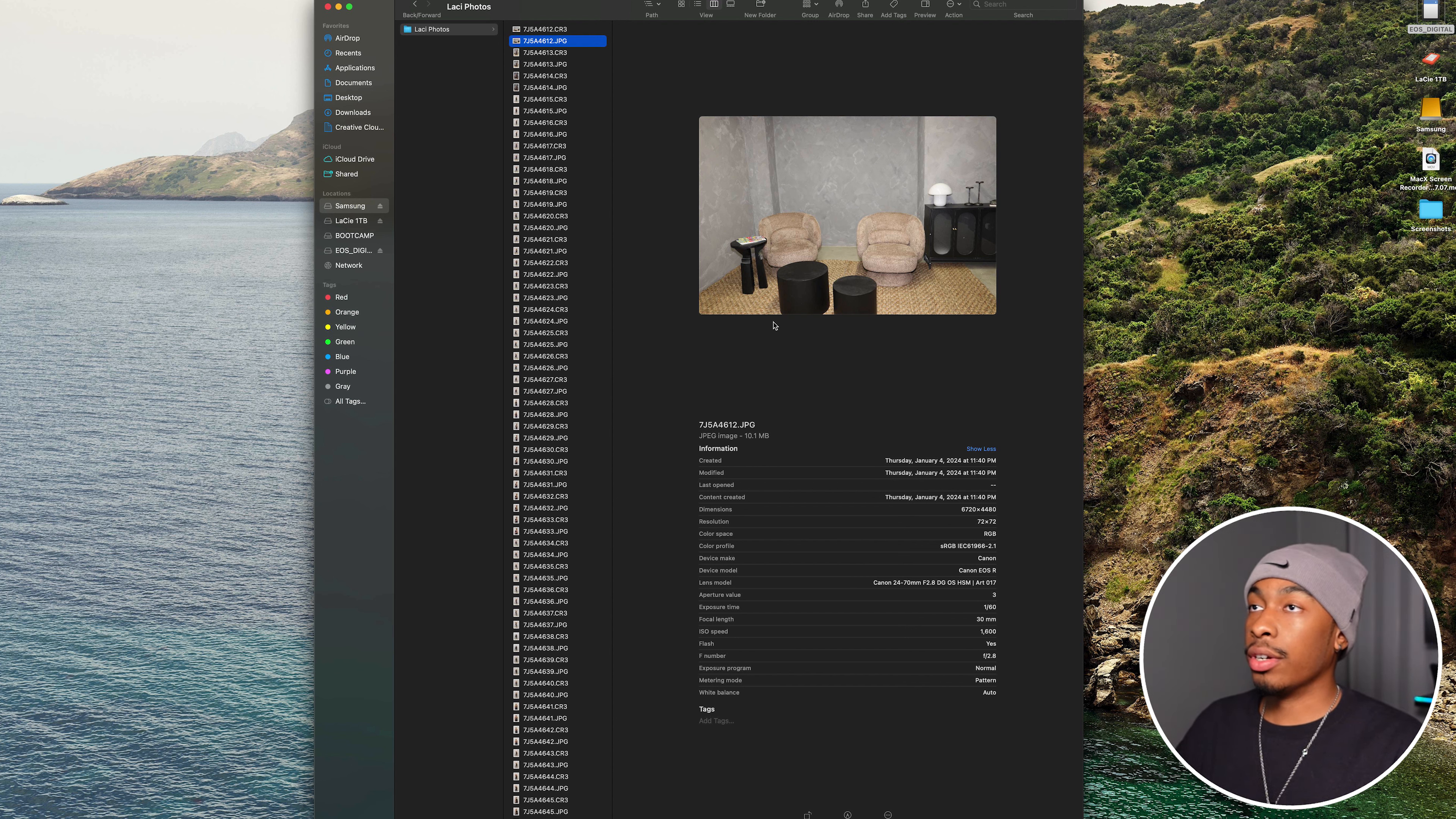
- Group the photos by Application and gather all the CR3 files into a new folder named RAW
click(816, 7)
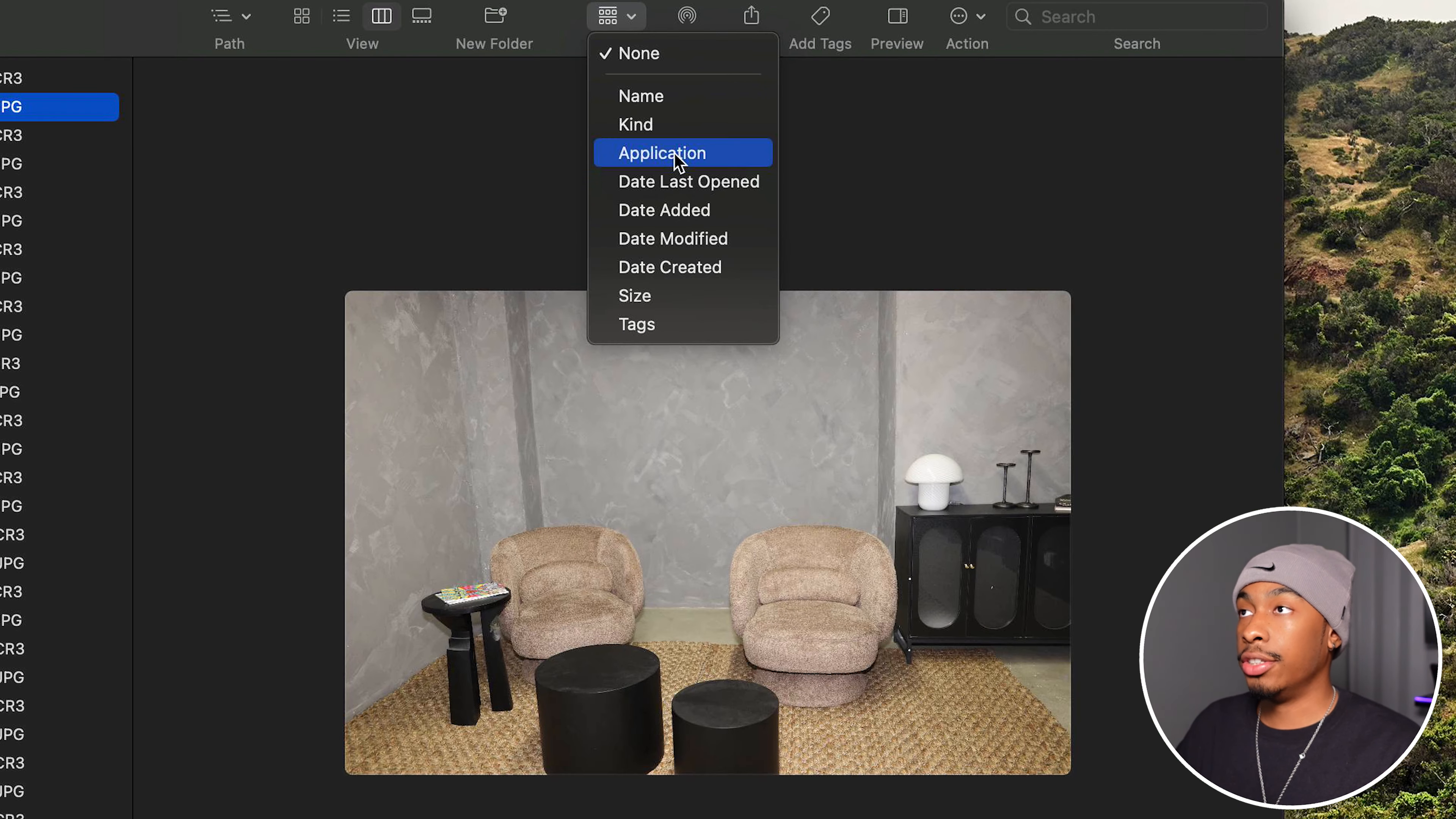
click(834, 62)
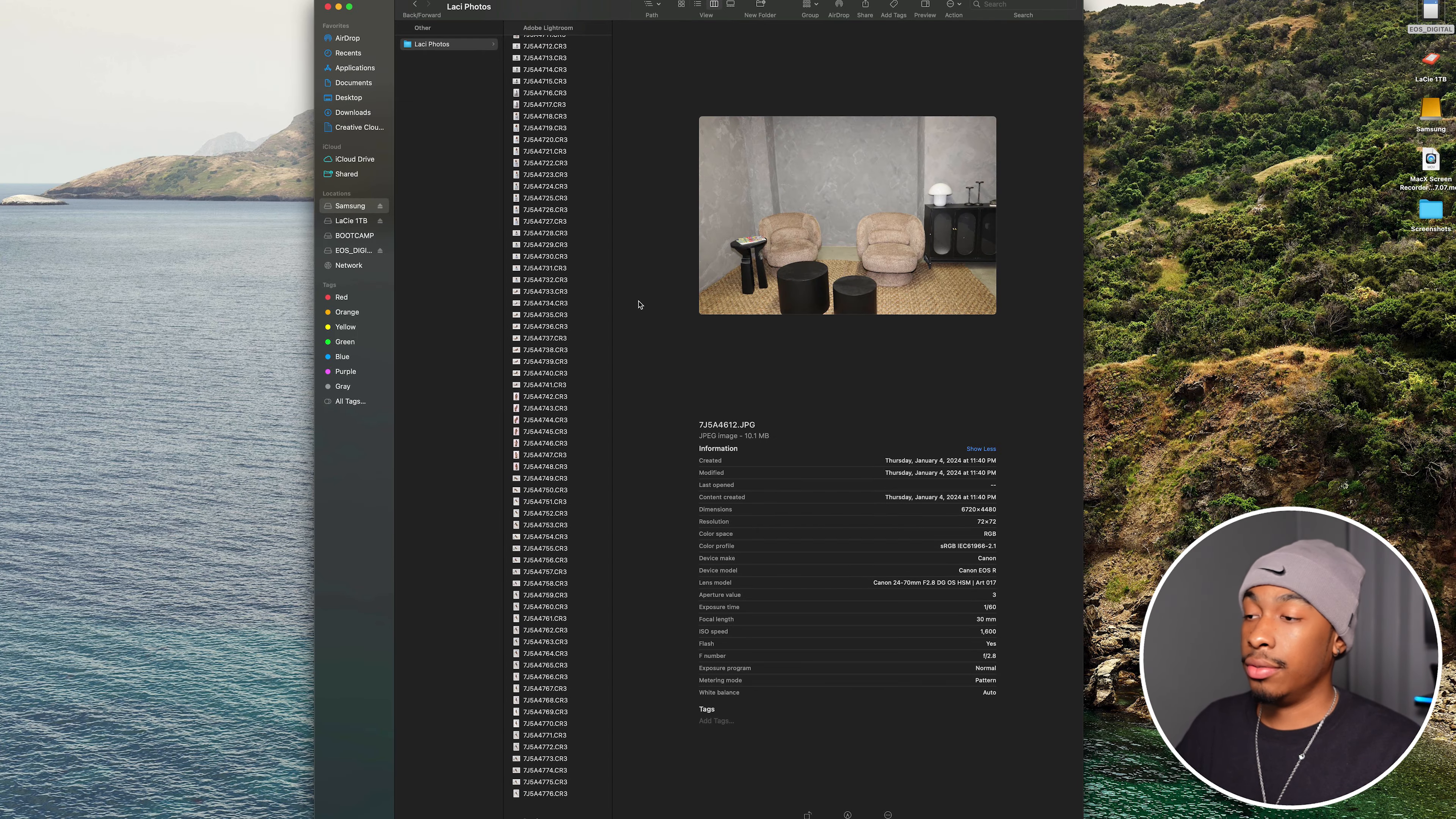
click(548, 793)
drag(548, 793, 590, 43)
scroll(591, 134, down, 8)
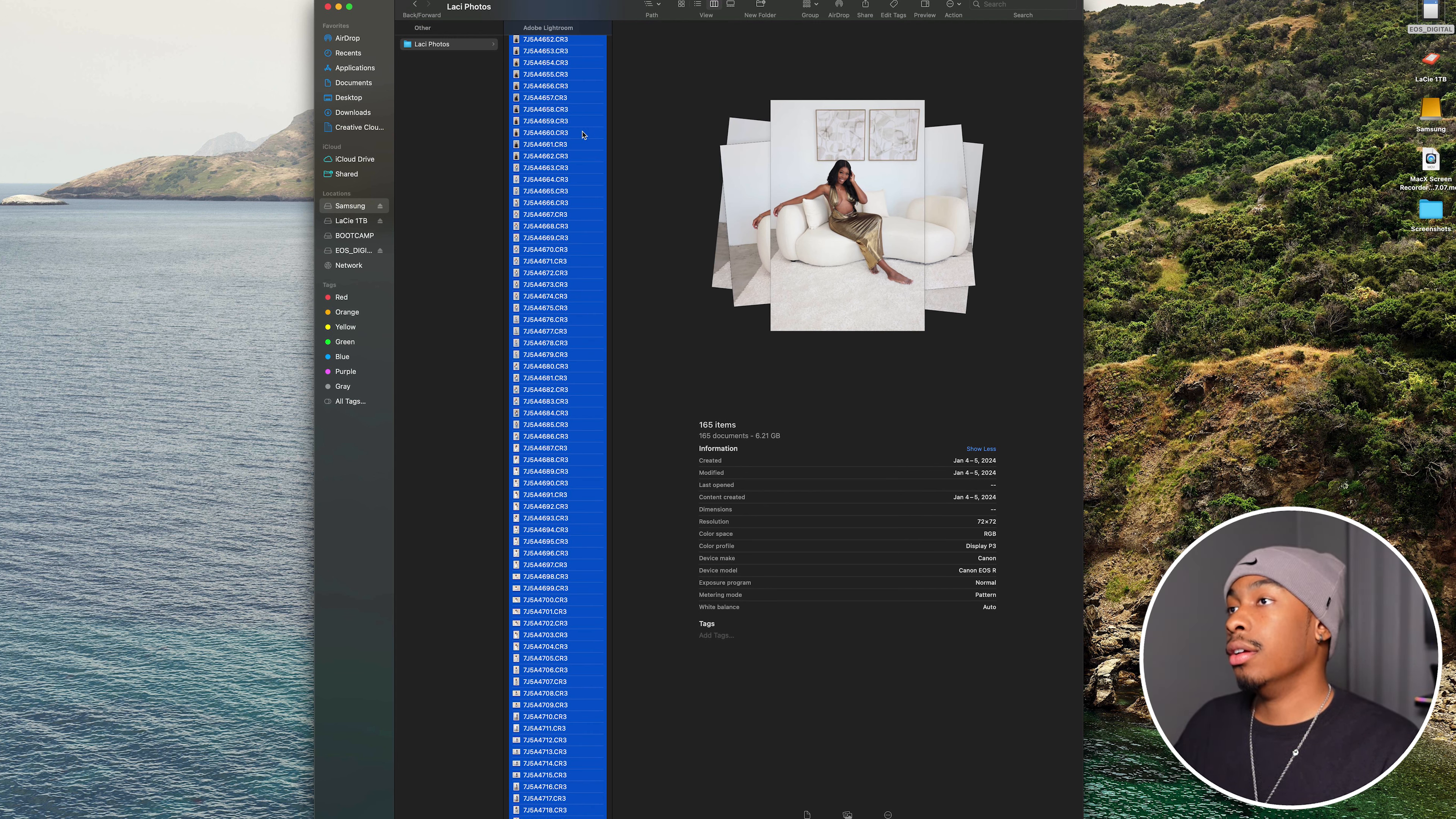
right_click(583, 134)
click(621, 136)
scroll(598, 98, down, 10)
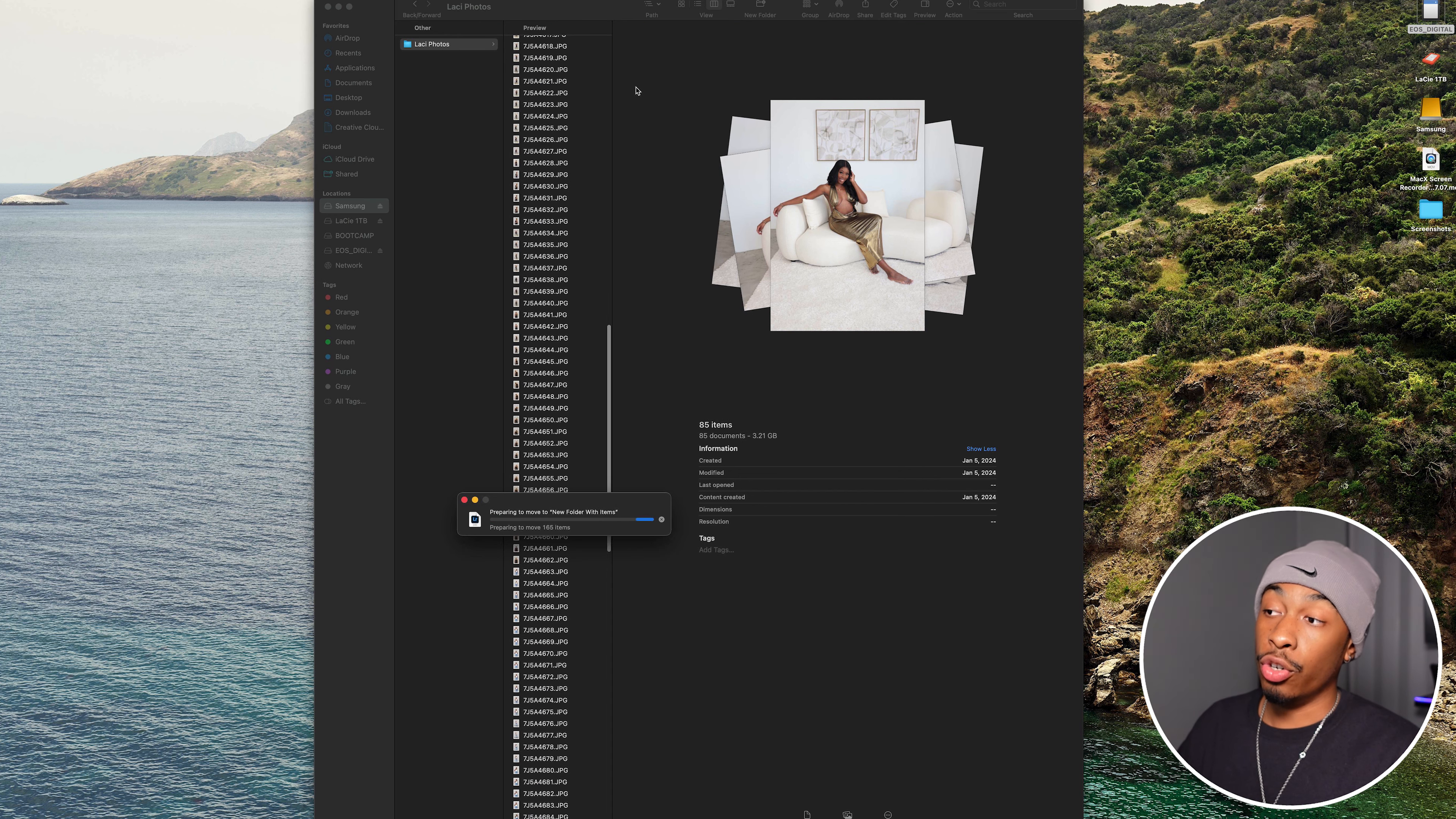
click(537, 43)
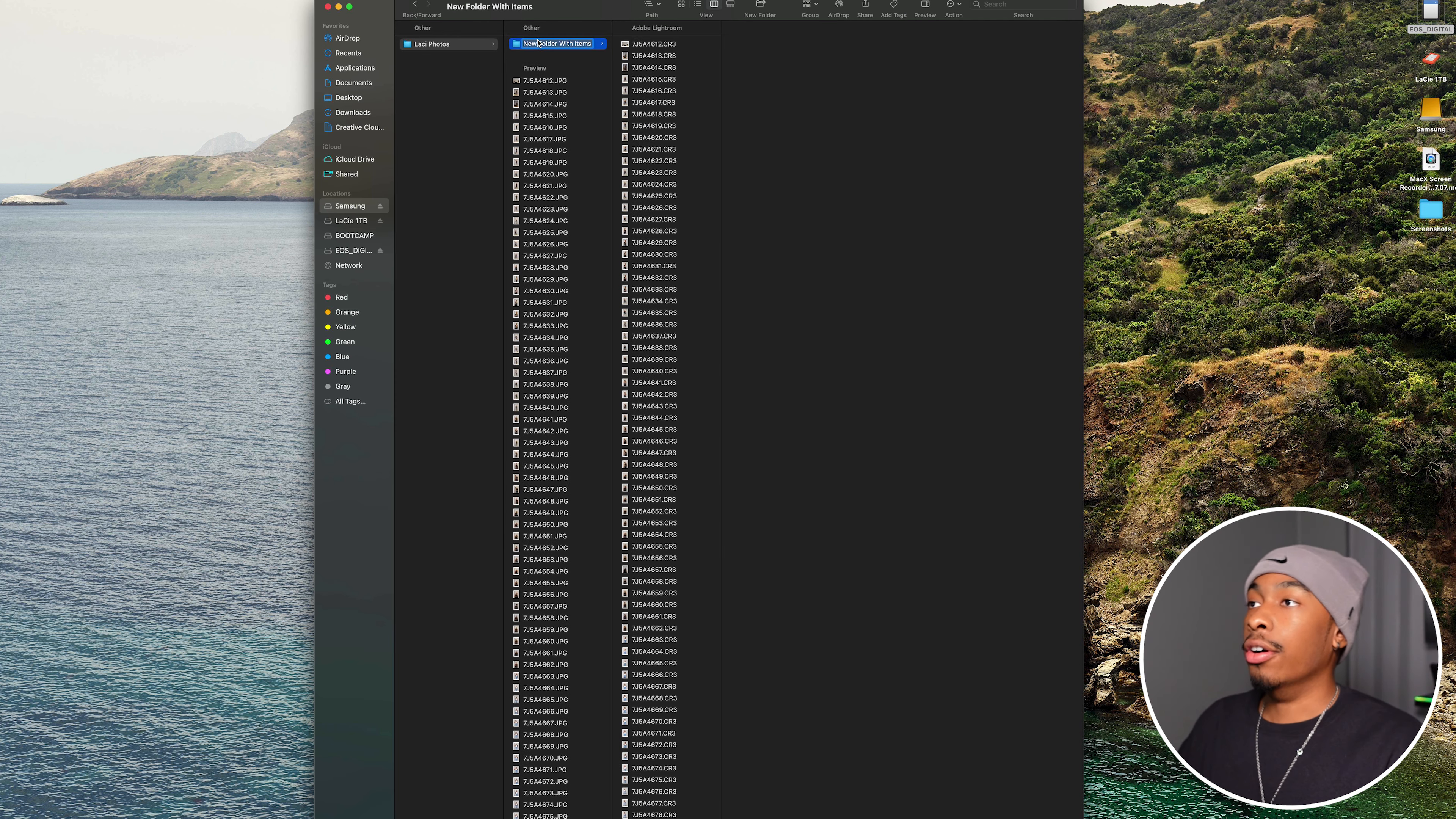
text(RAW)
- Gather all the remaining JPG files into a new folder named JPG and check the contents of the RAW folder
click(536, 92)
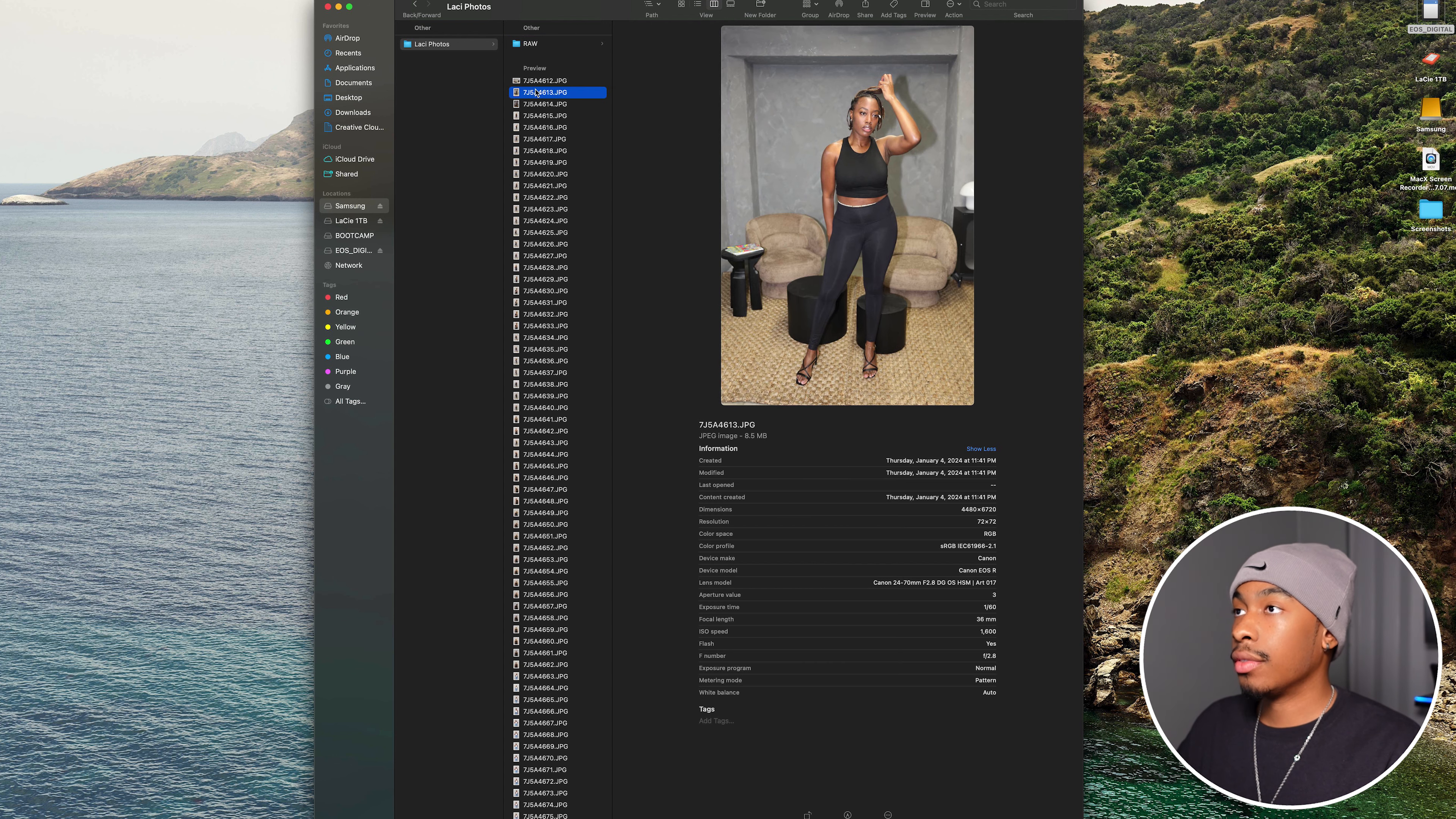
key(super+a)
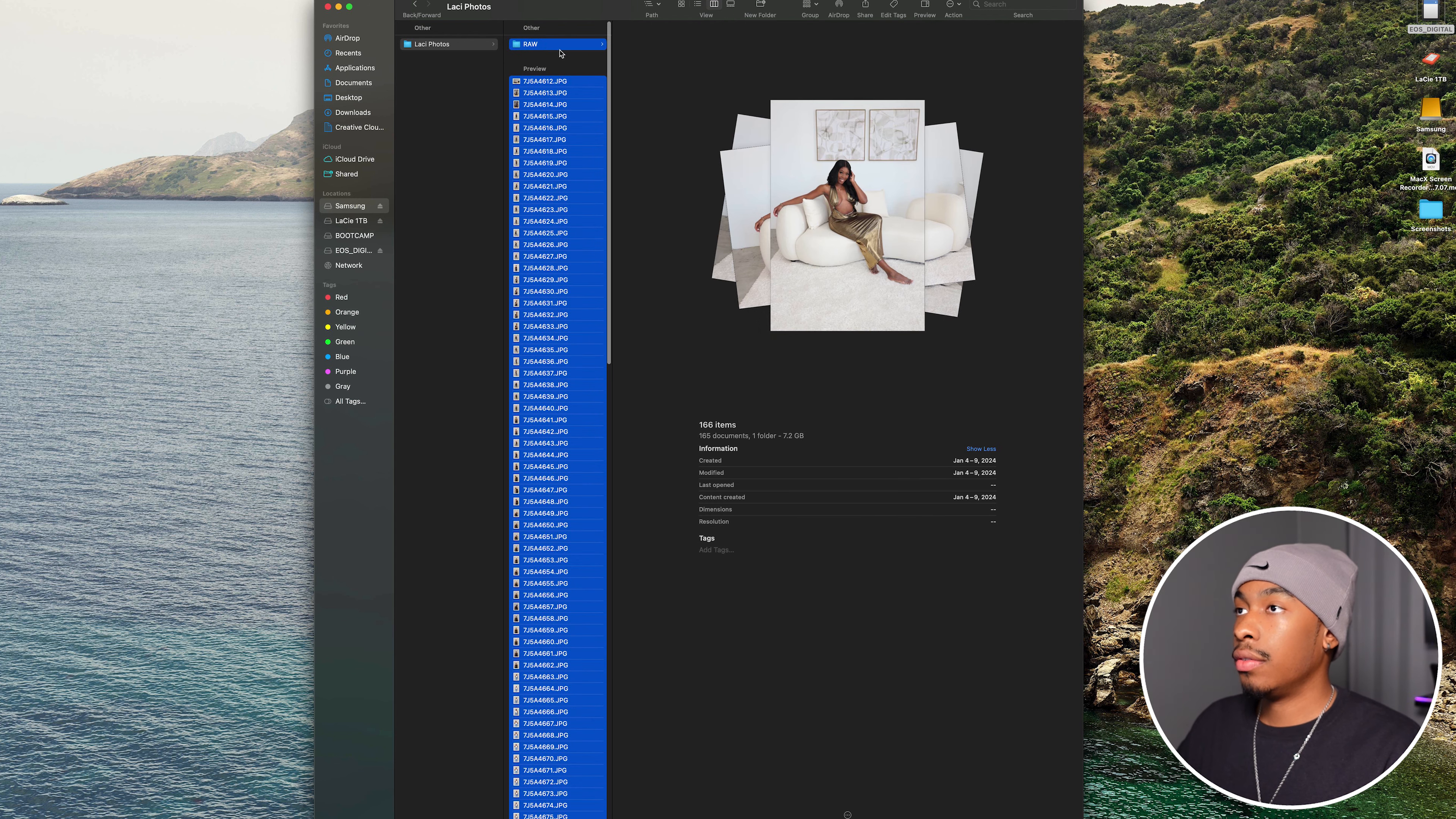
right_click(561, 91)
click(586, 102)
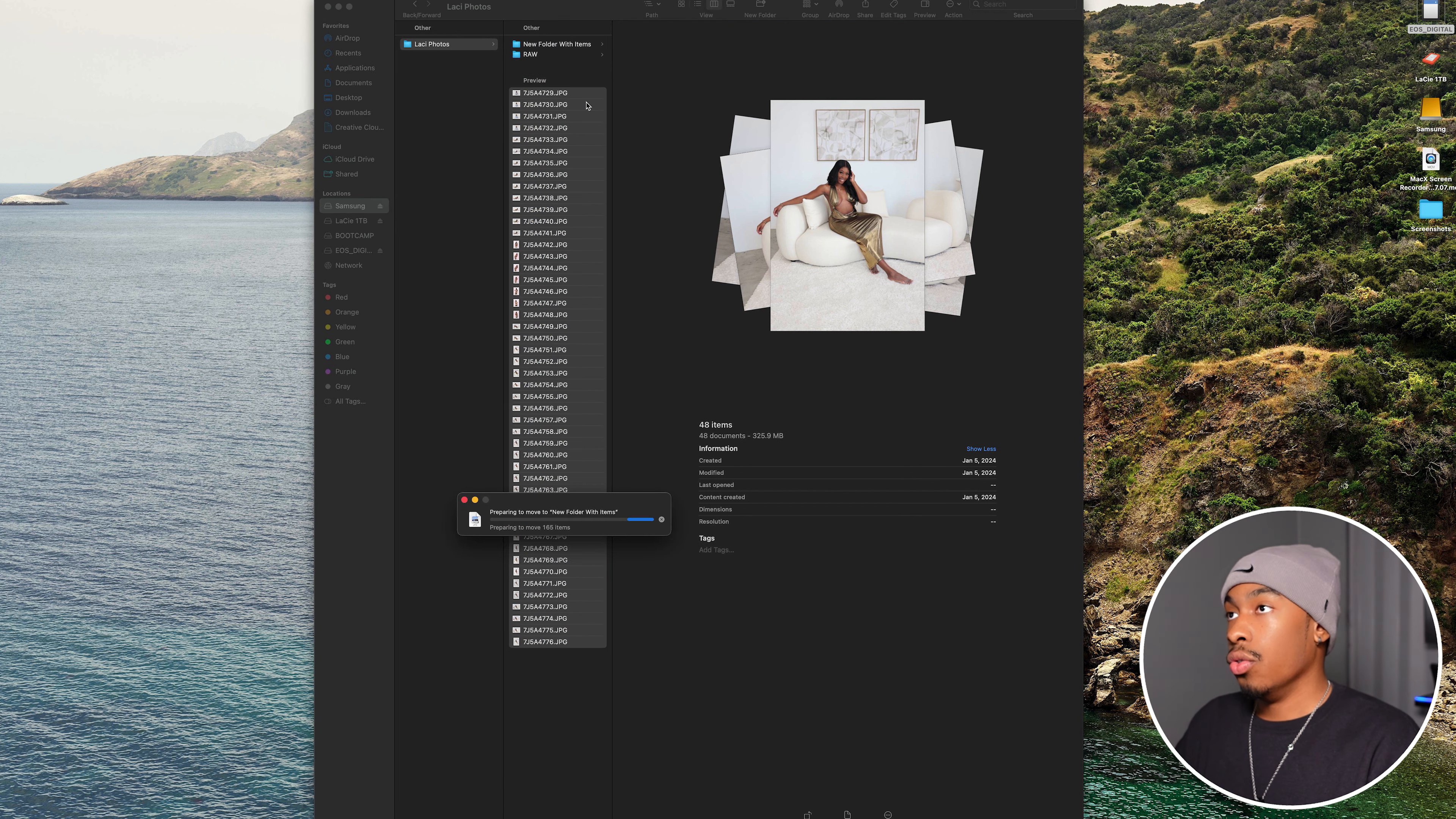
text(JP)
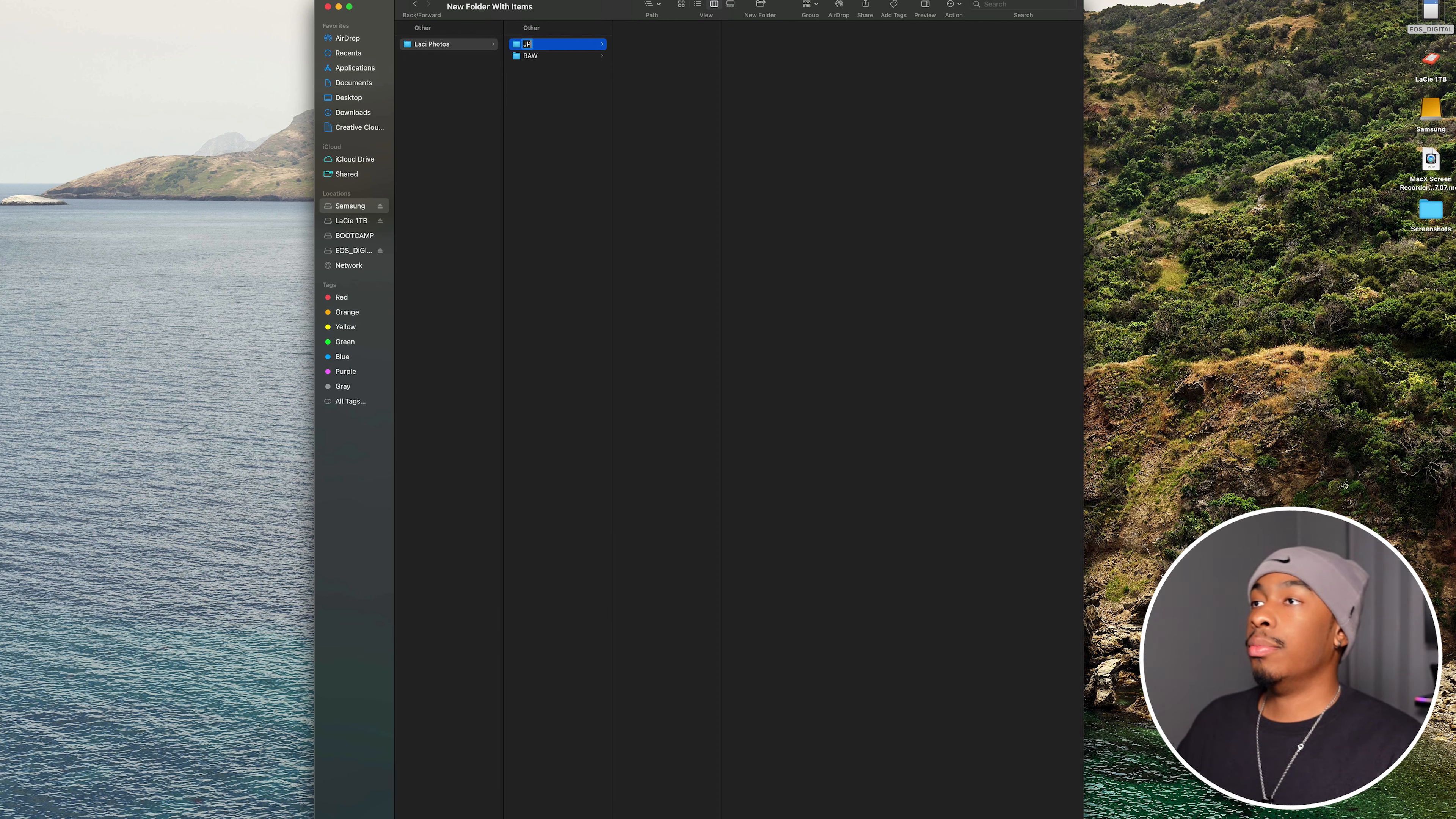
text(G)
key(Return)
click(533, 124)
click(557, 59)
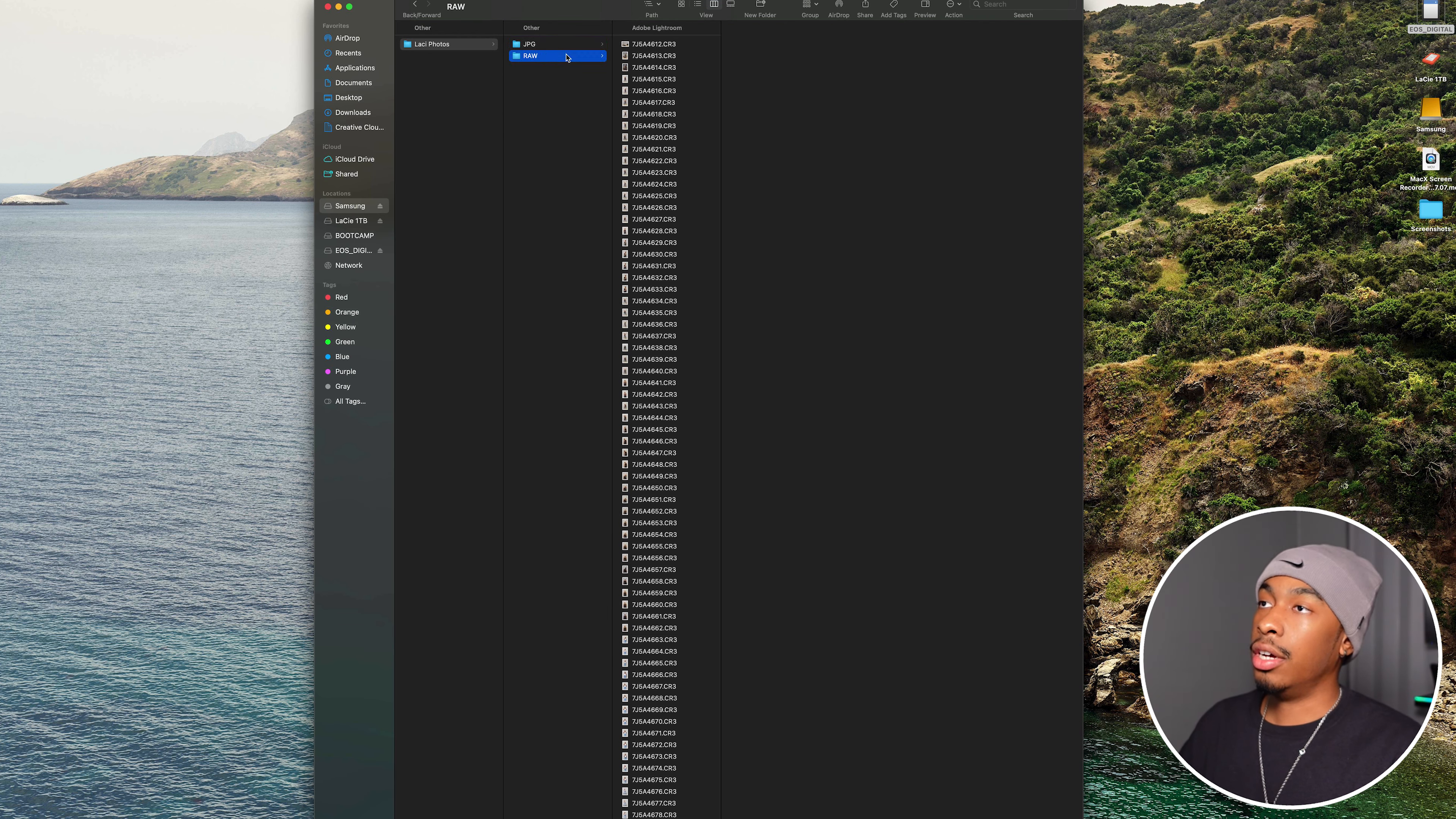
- Batch rename all files in the JPG folder with Name and Index, using the client's first name plus "DTLA Shoot", numbered from 1
click(562, 45)
click(657, 46)
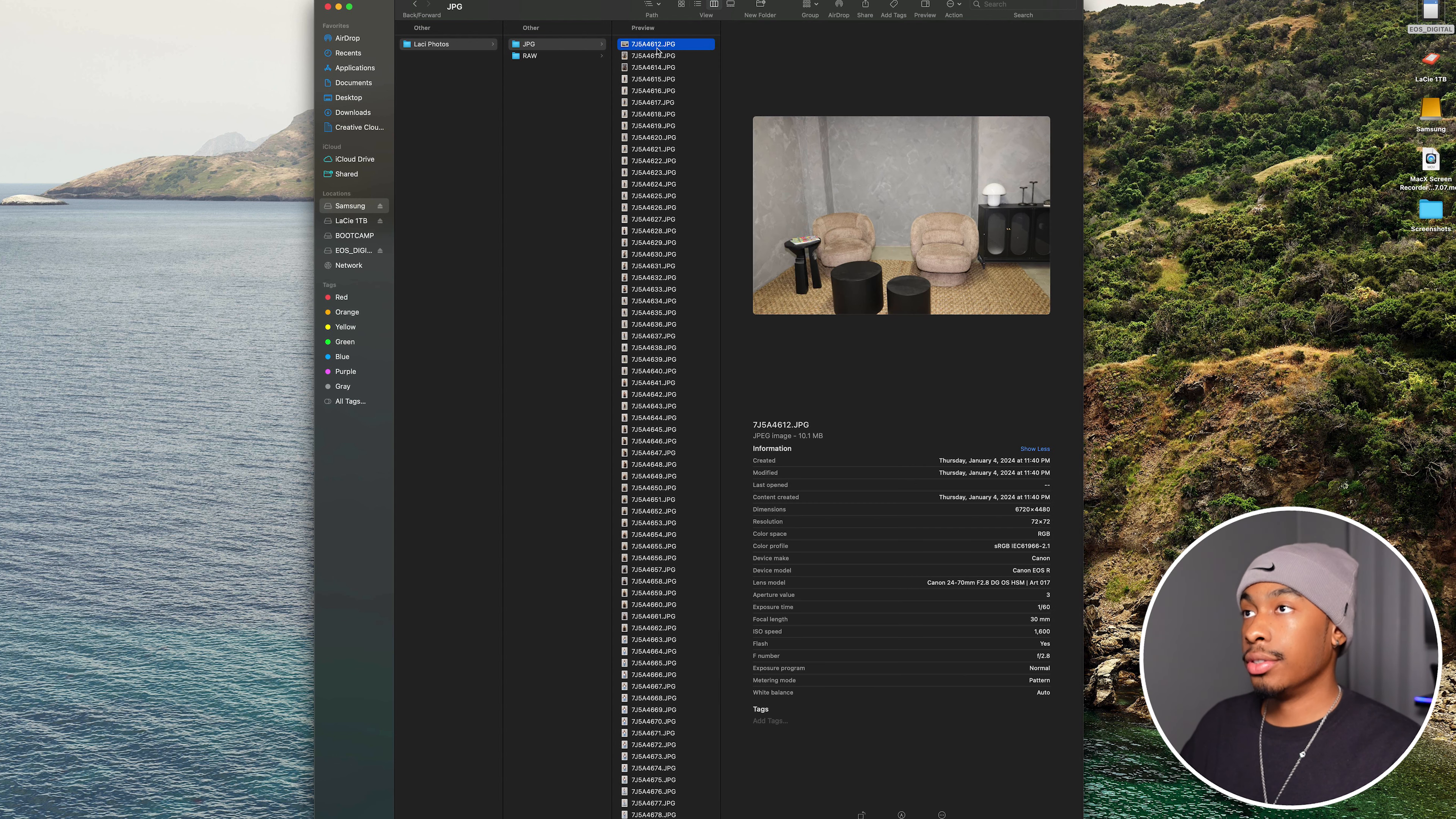
key(super+a)
scroll(660, 229, down, 10)
right_click(660, 89)
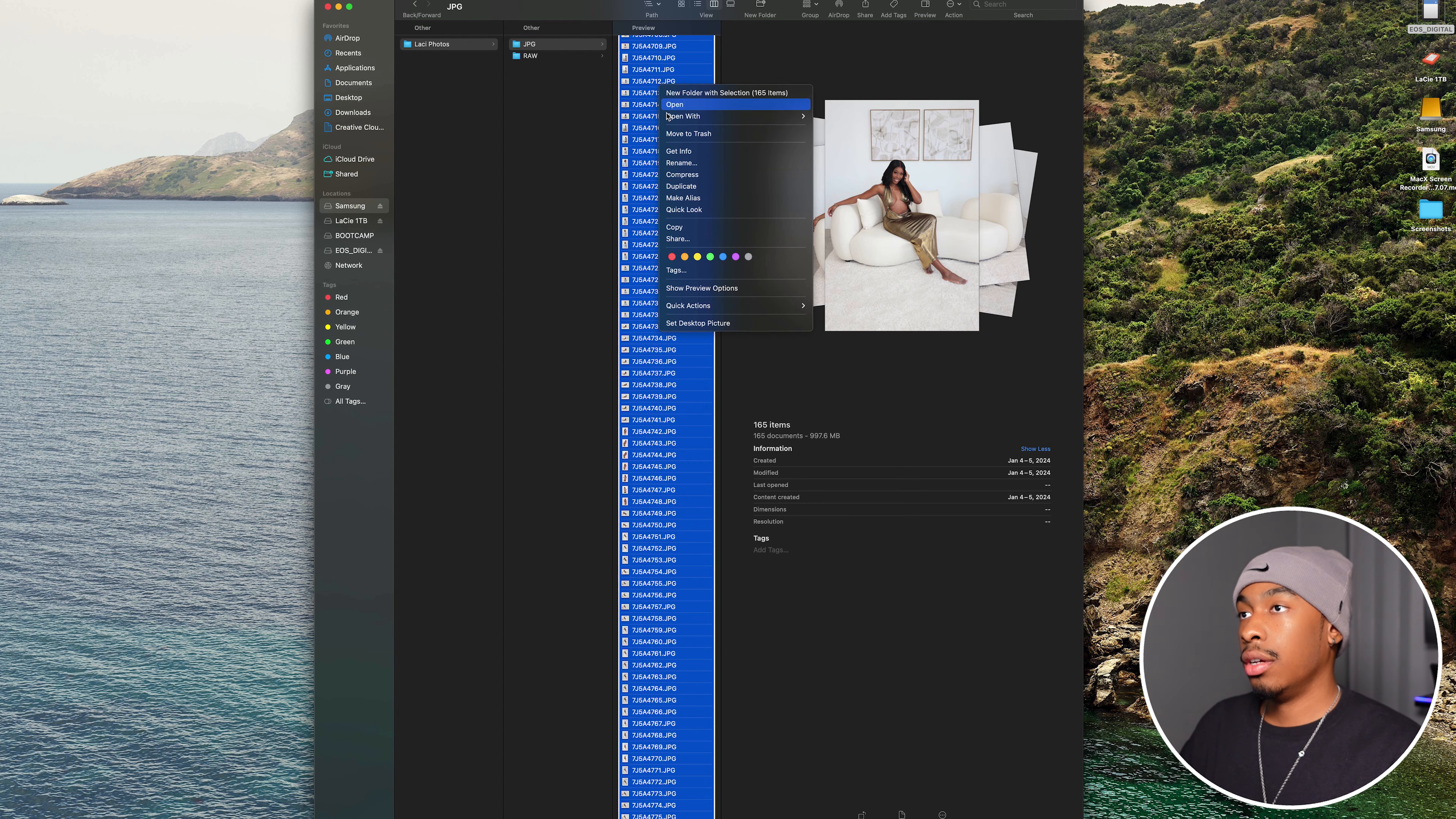
click(690, 165)
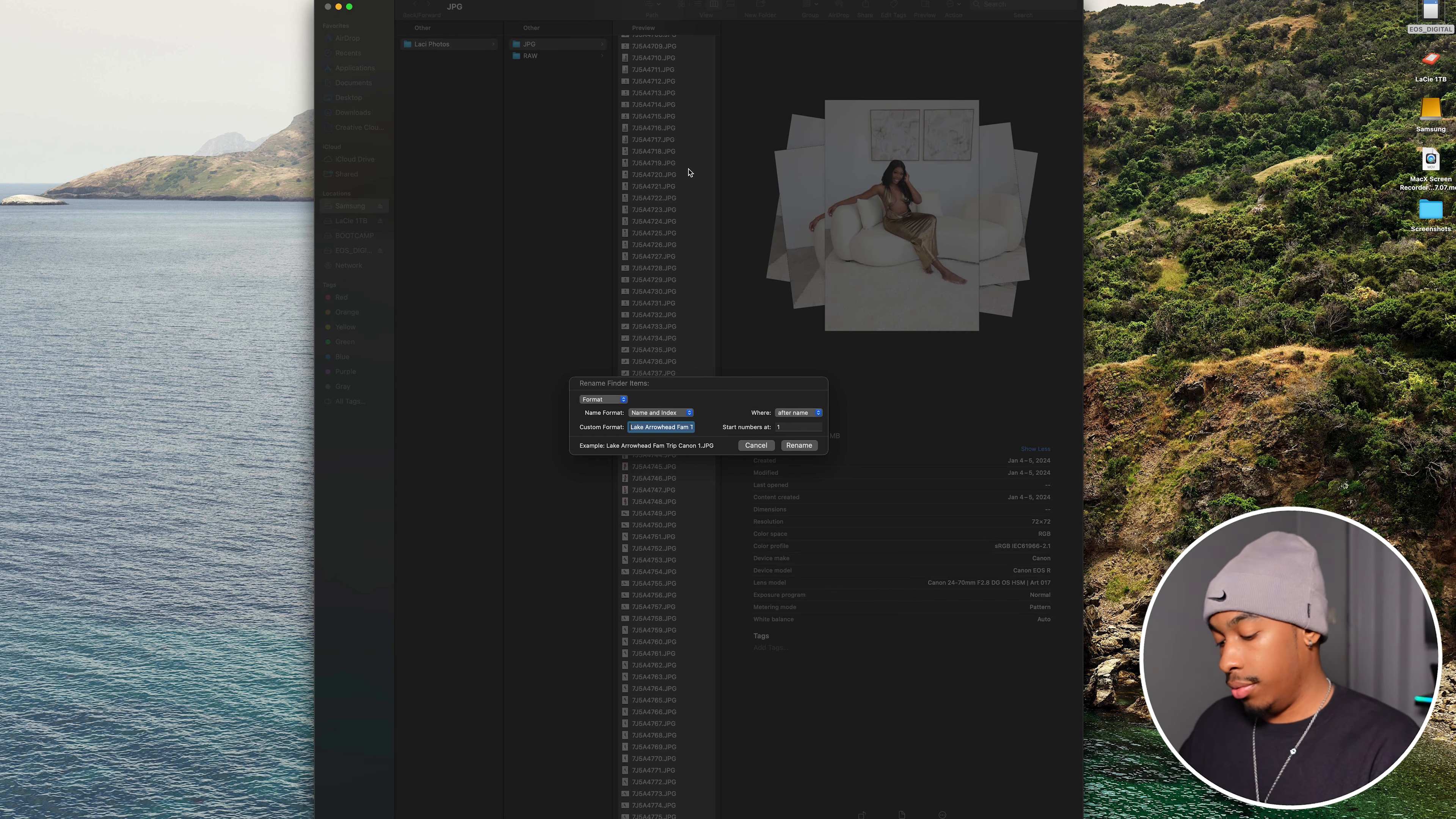
text(Laci)
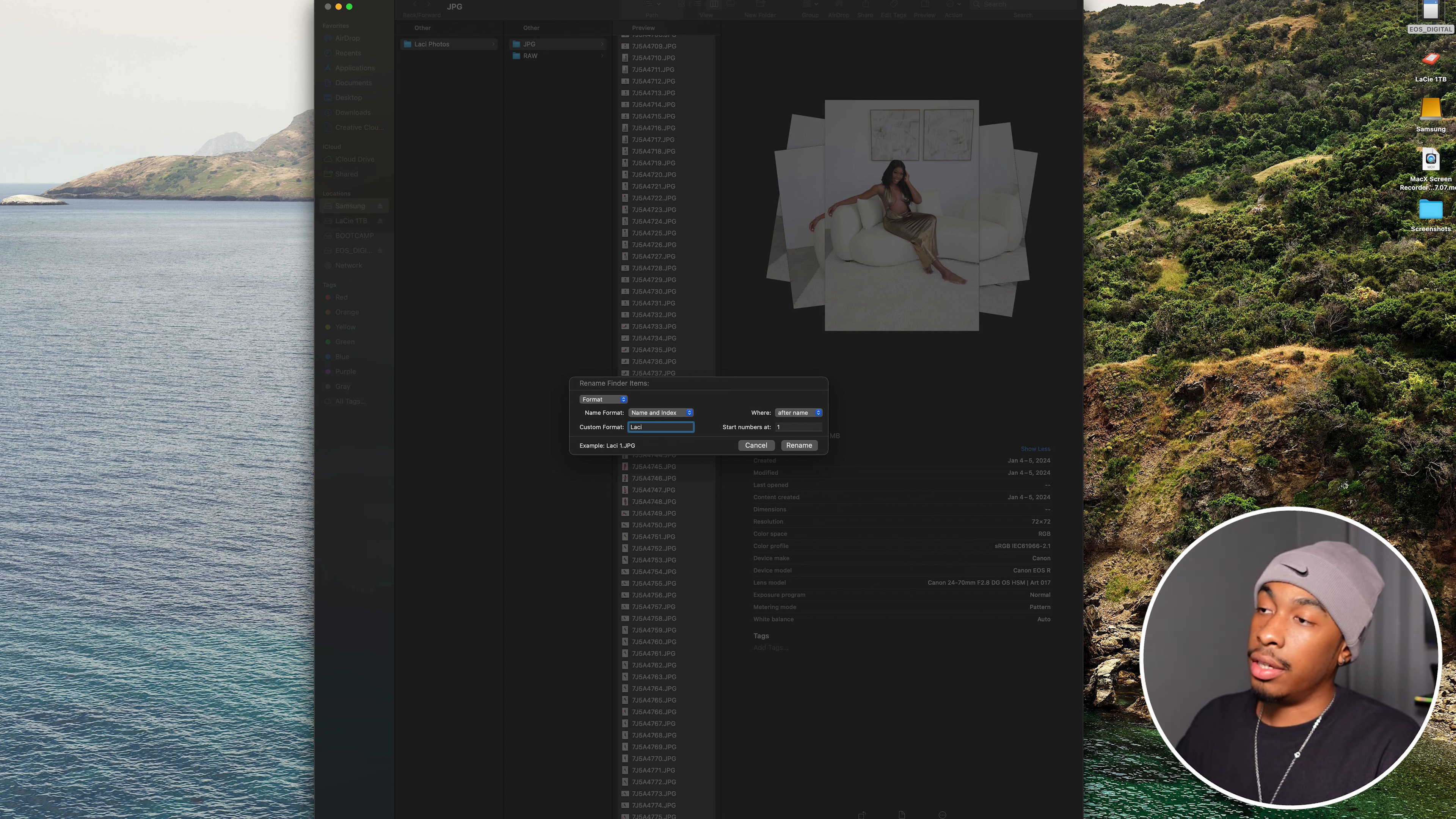
key(BackSpace)
key(BackSpace)
key(BackSpace)
key(BackSpace)
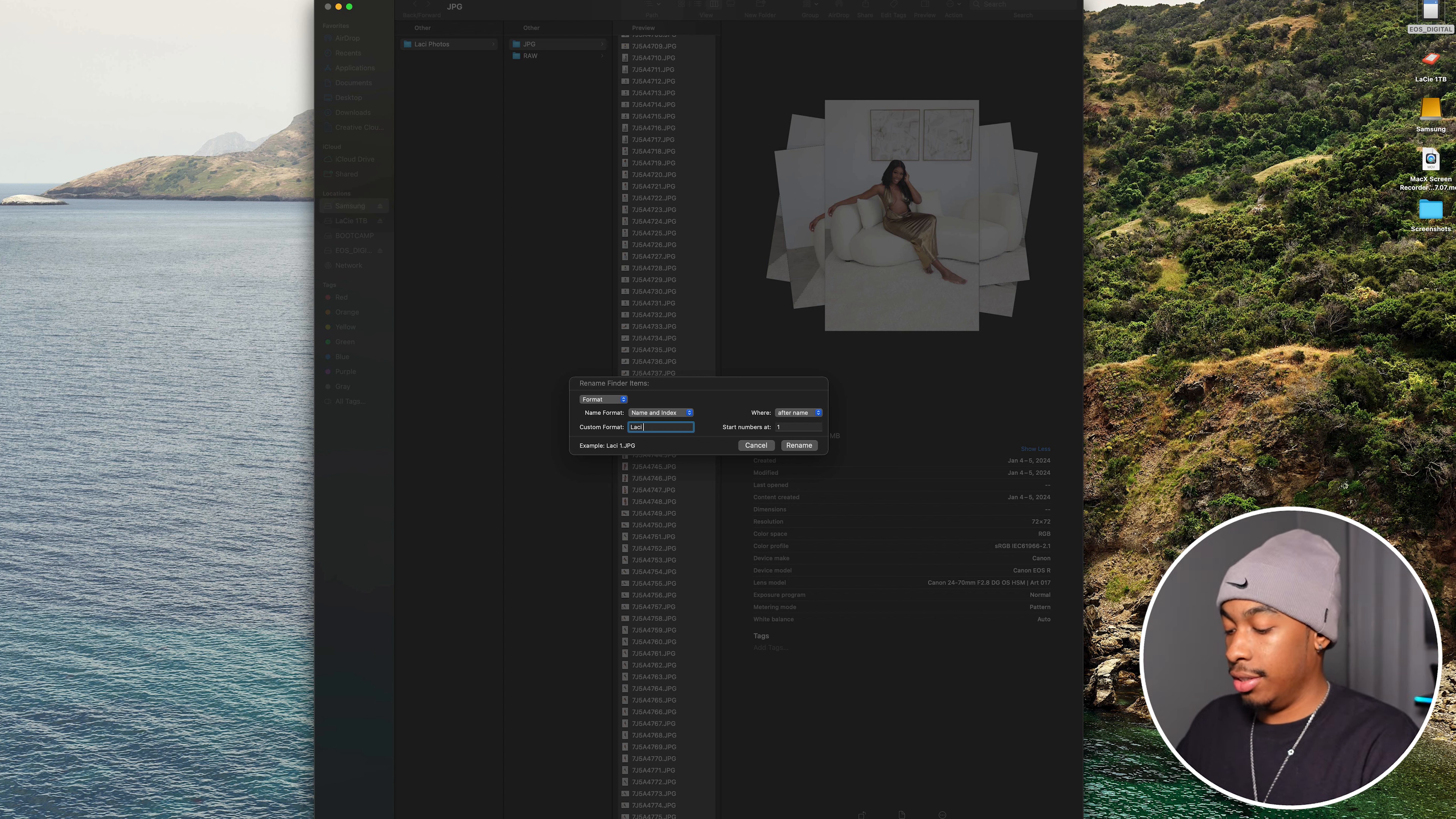
text(DTLA)
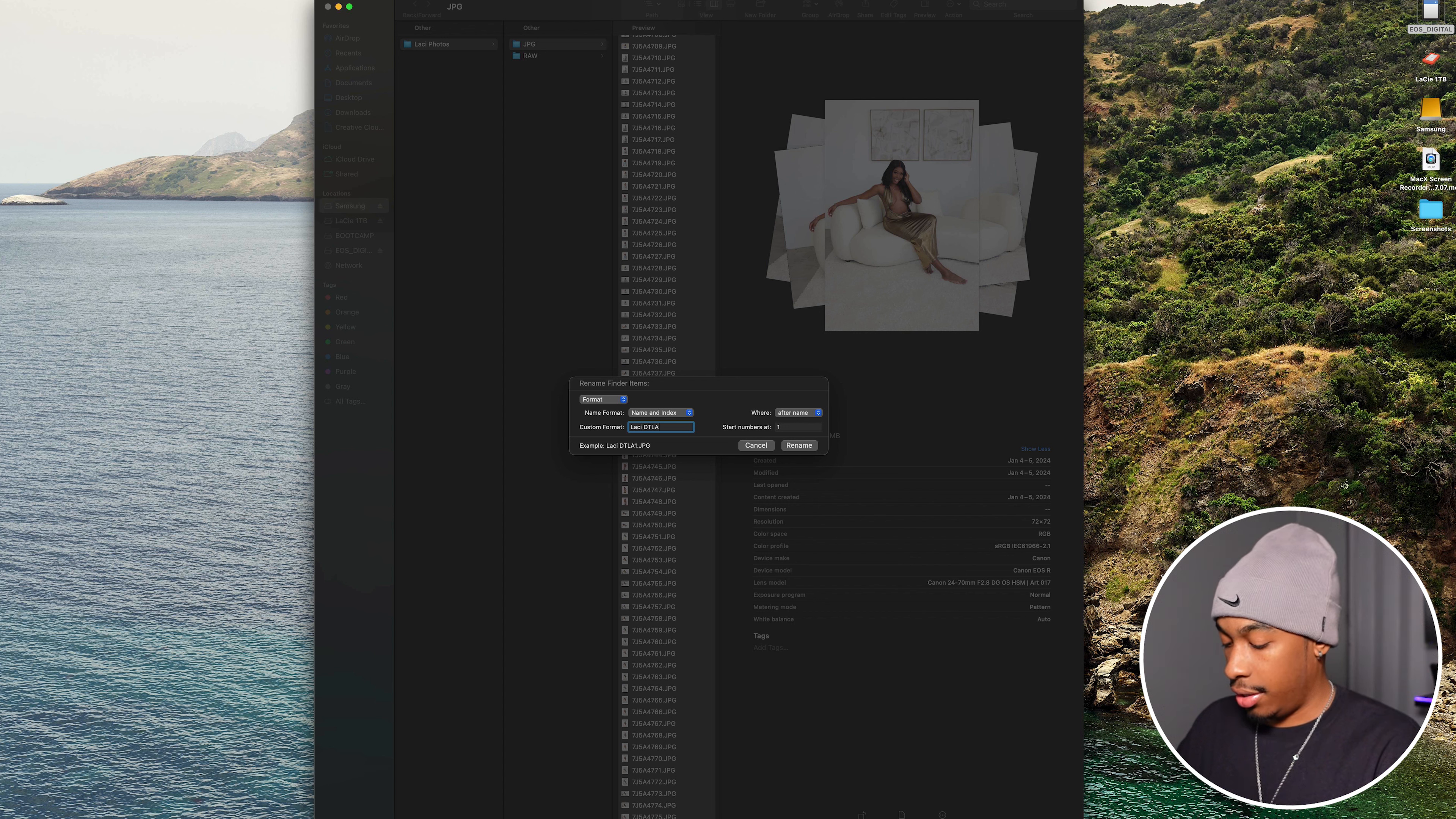
text( Shoot)
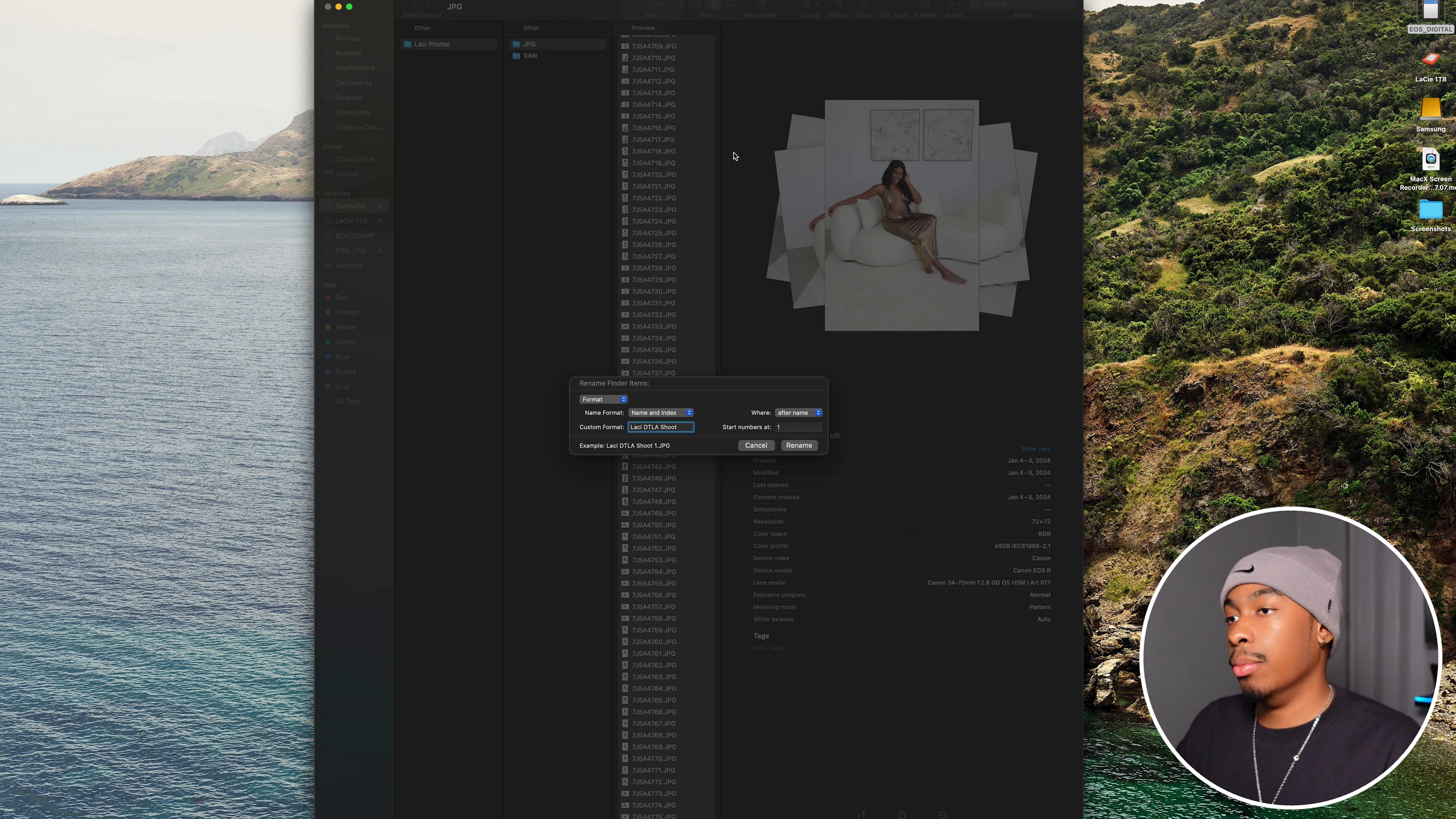
click(799, 445)
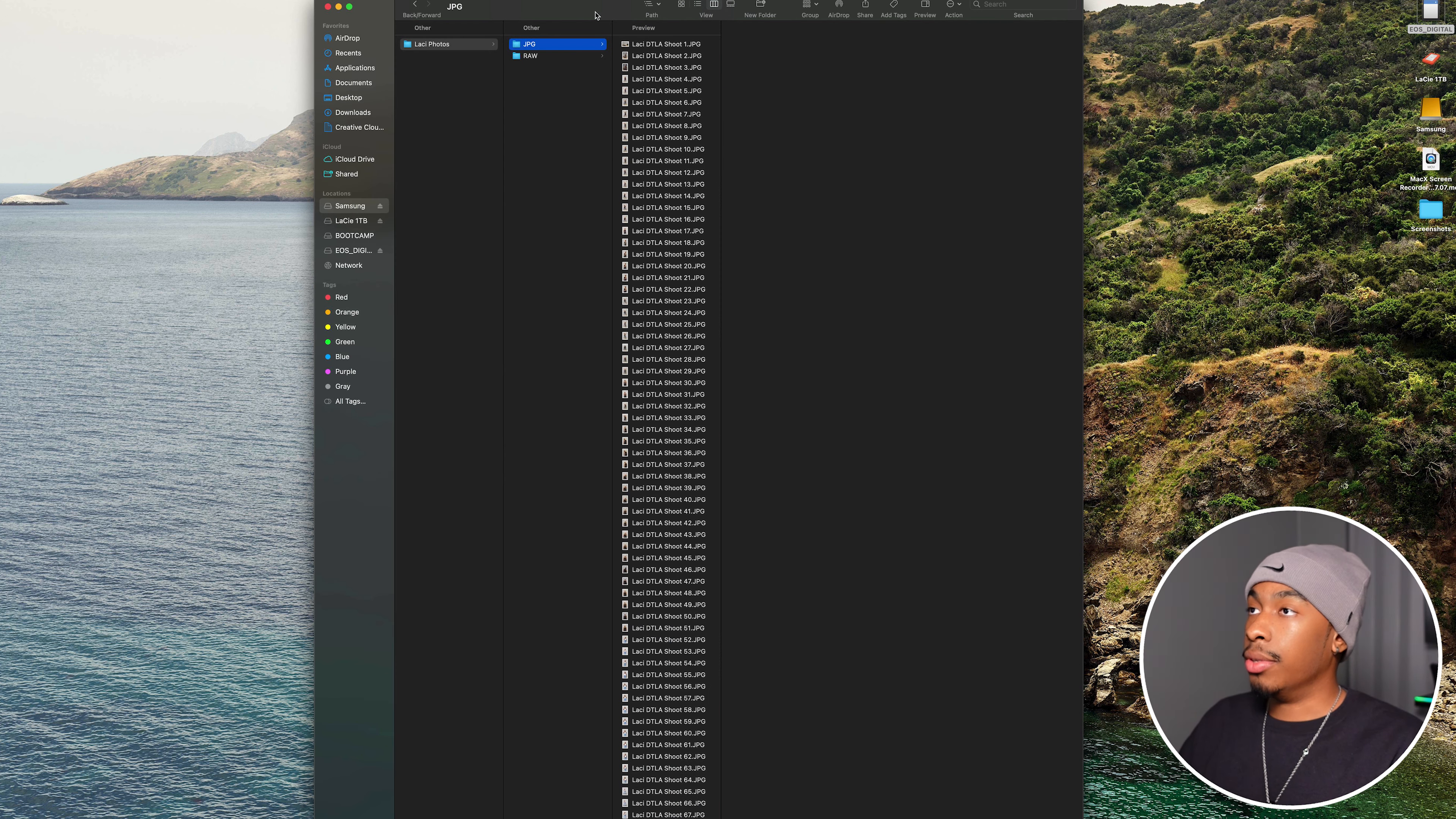
- Batch rename all CR3 files in the RAW folder with the same client name plus "DTLA Shoot" format, numbered from 1
click(564, 56)
click(653, 56)
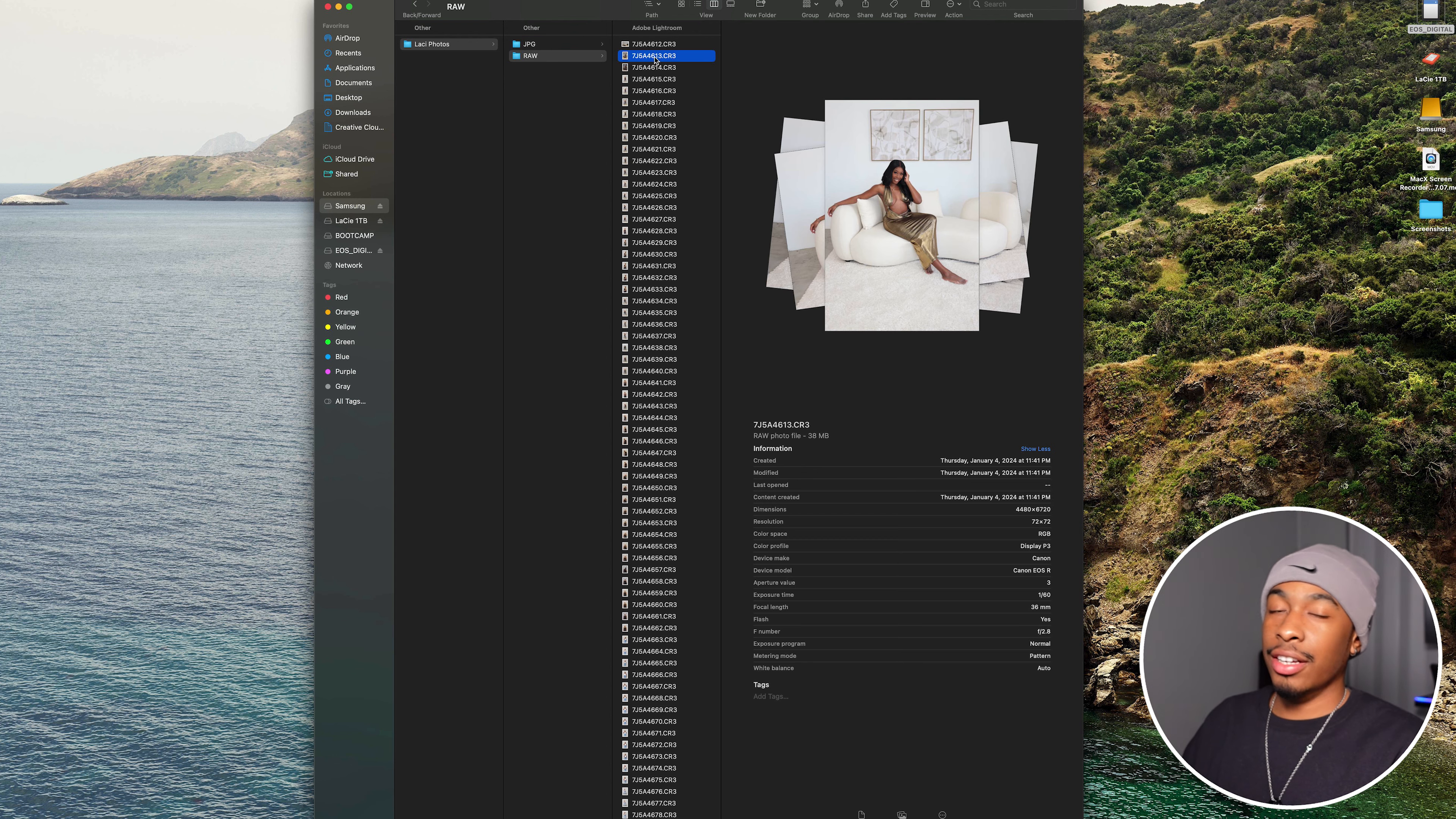
key(super+a)
scroll(665, 81, down, 10)
right_click(672, 80)
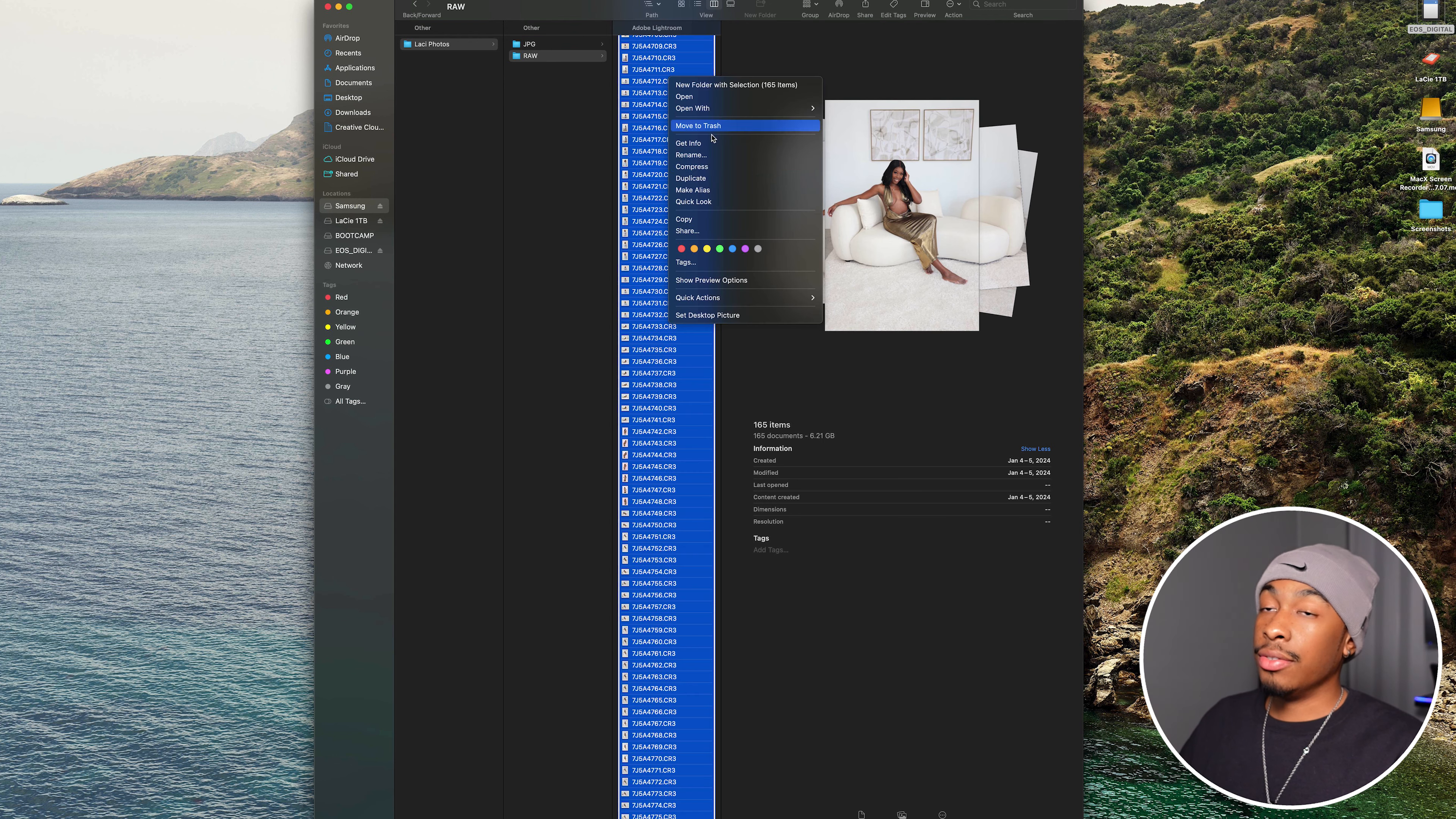
click(747, 160)
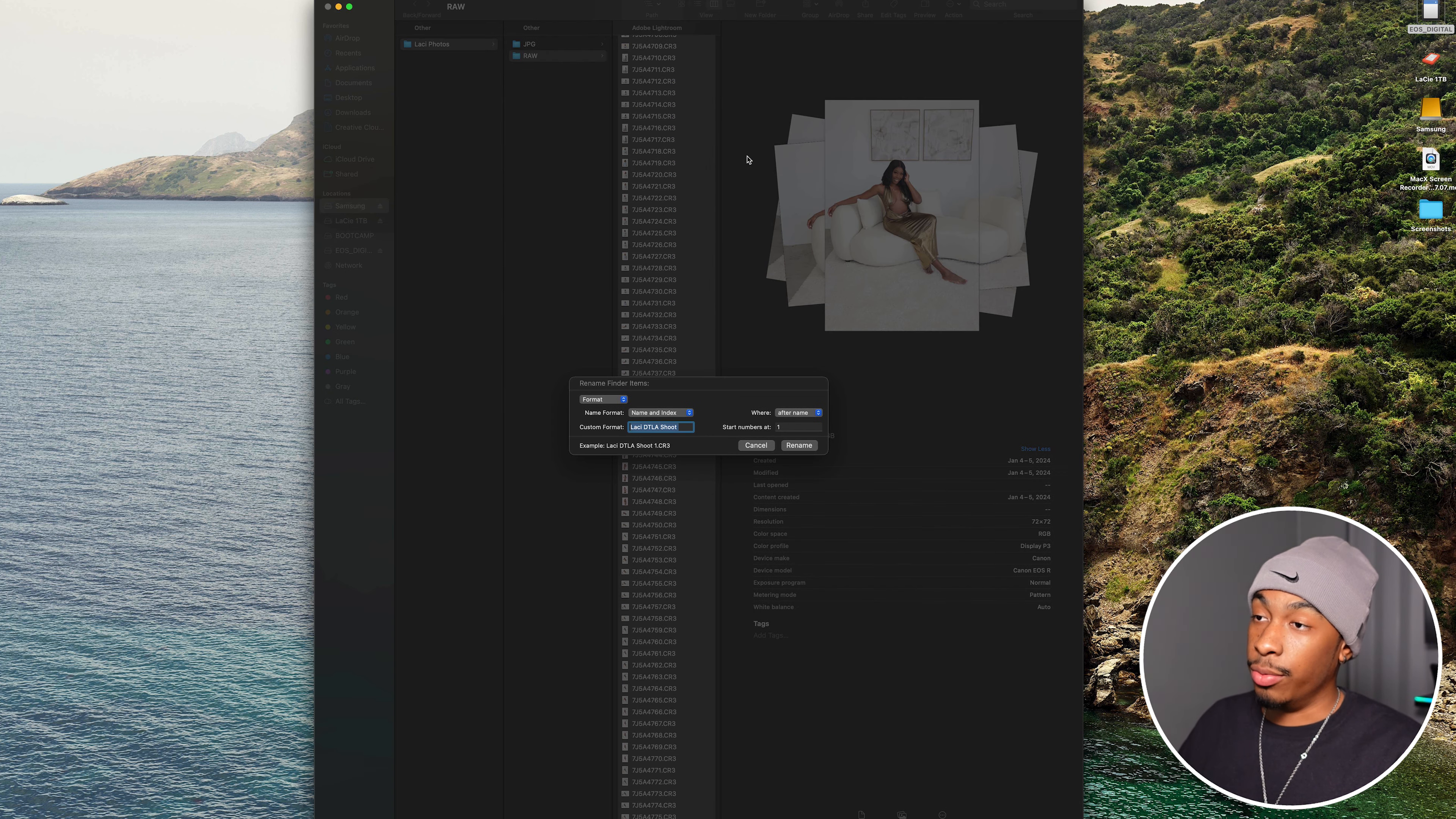
click(799, 445)
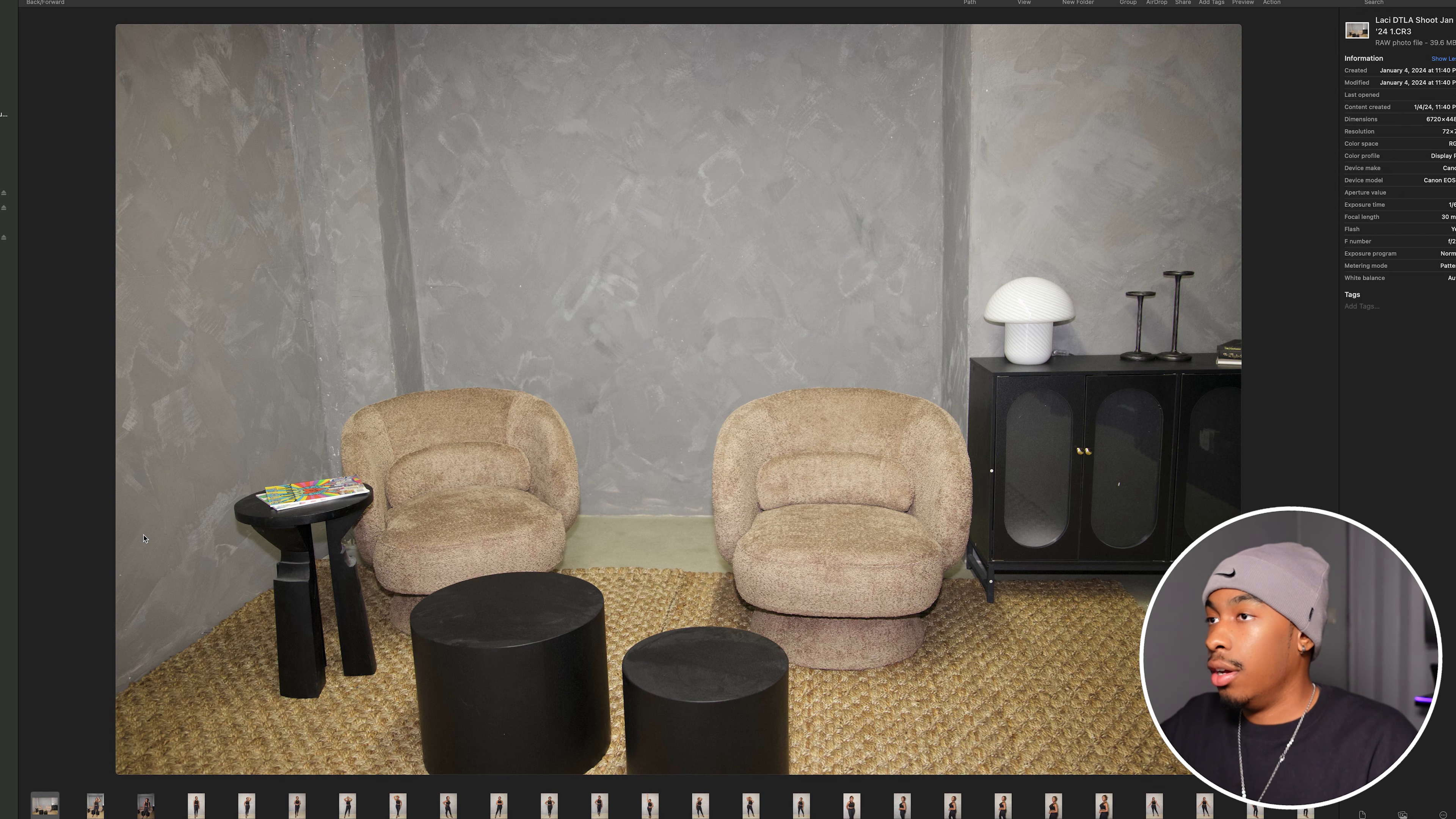
- Browse the first photos in the RAW folder and mark photo 4 with the Red tag
key(Right)
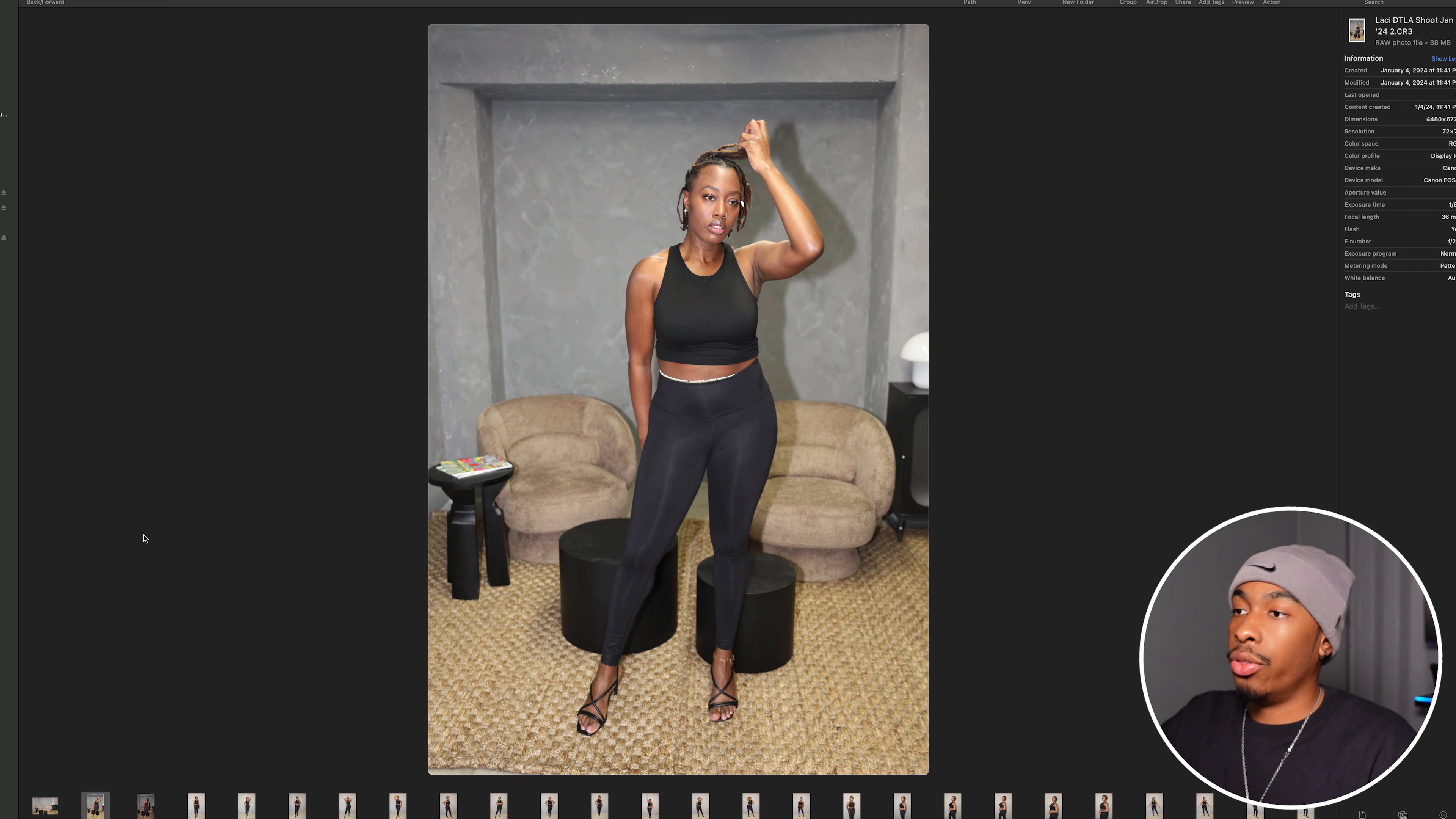
key(Right)
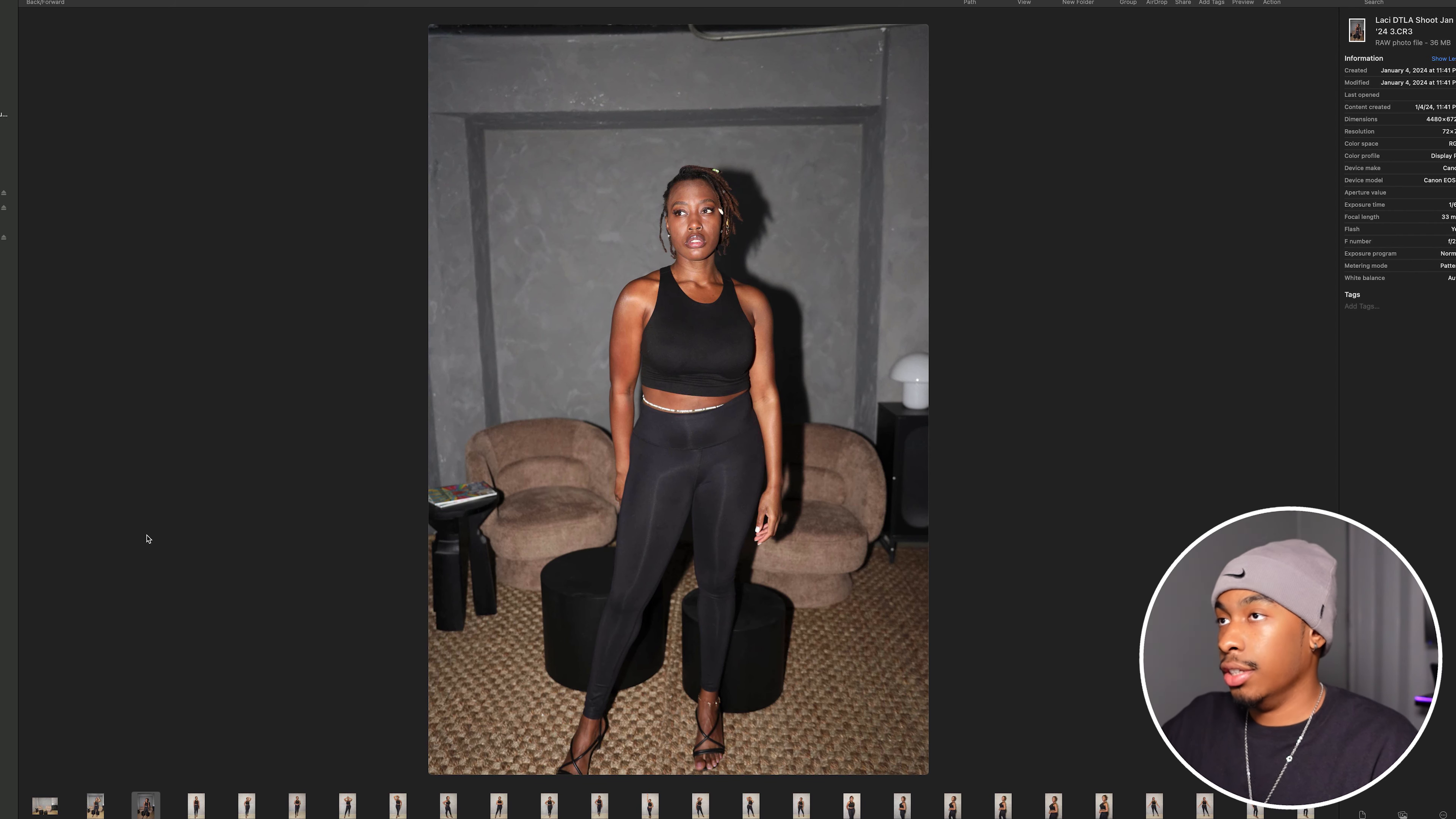
key(Right)
key(Right)
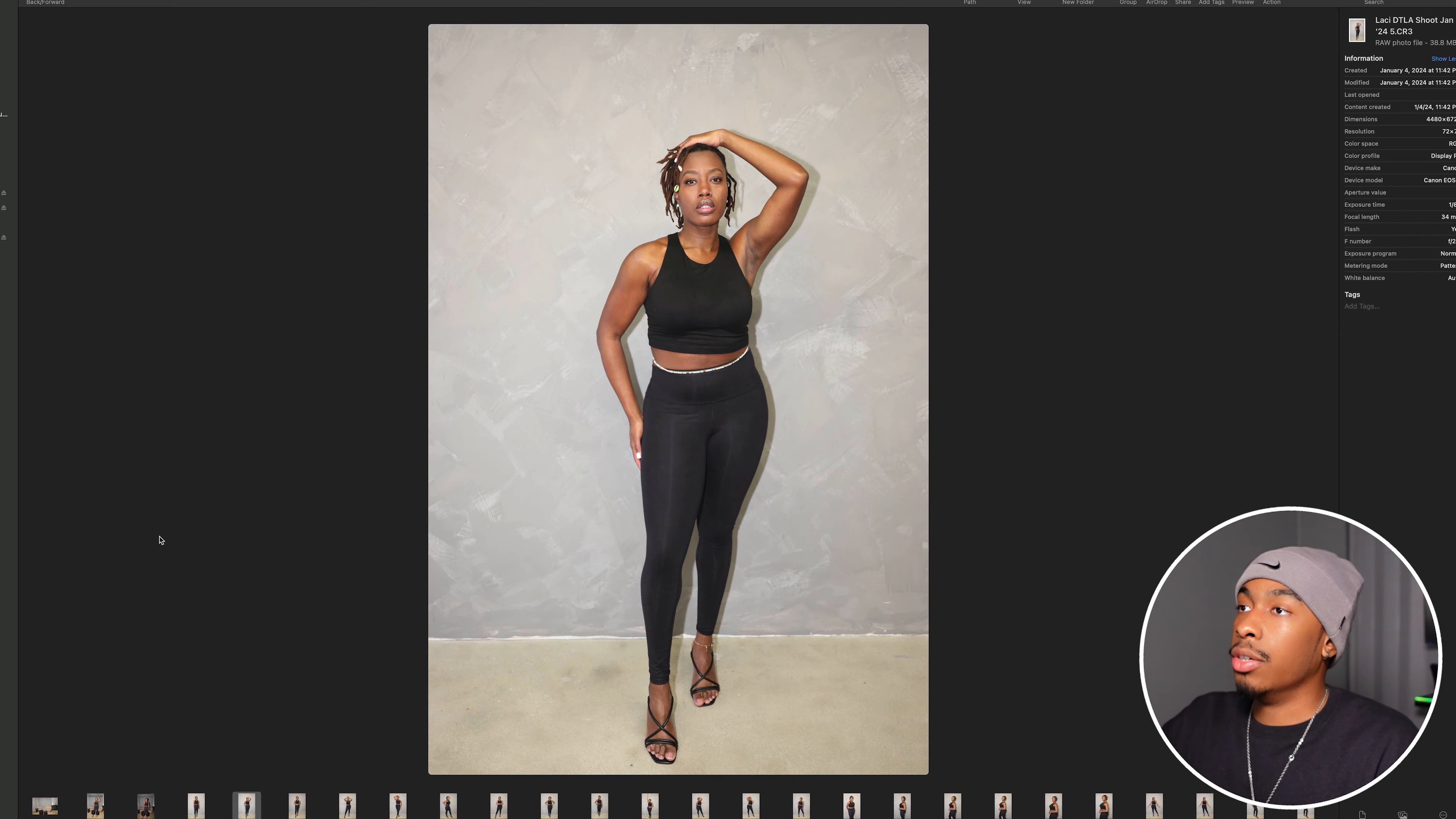
key(Left)
right_click(477, 503)
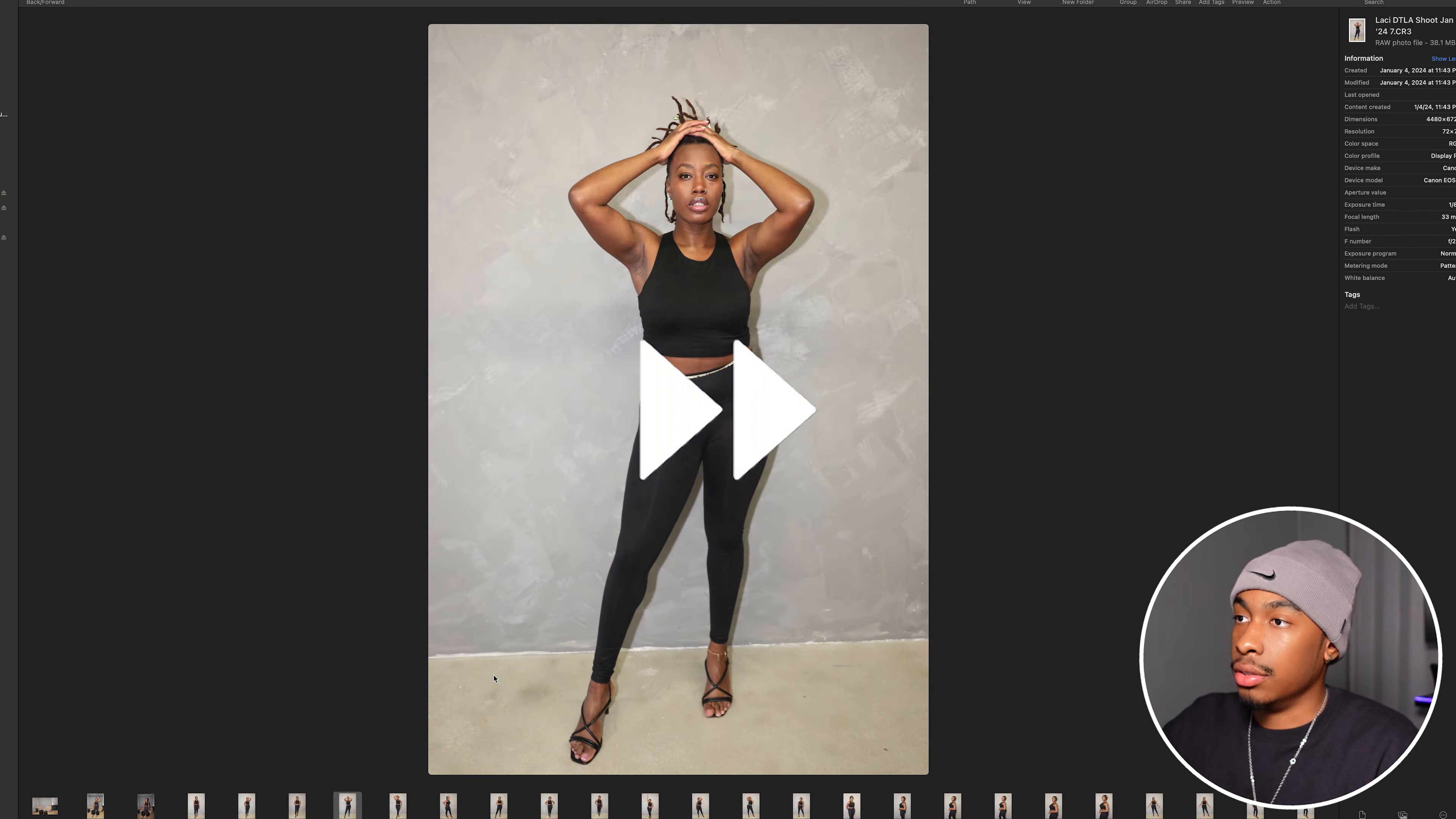
- Look through the following RAW photos one by one to judge which shots are worth keeping
key(Right)
key(Right)
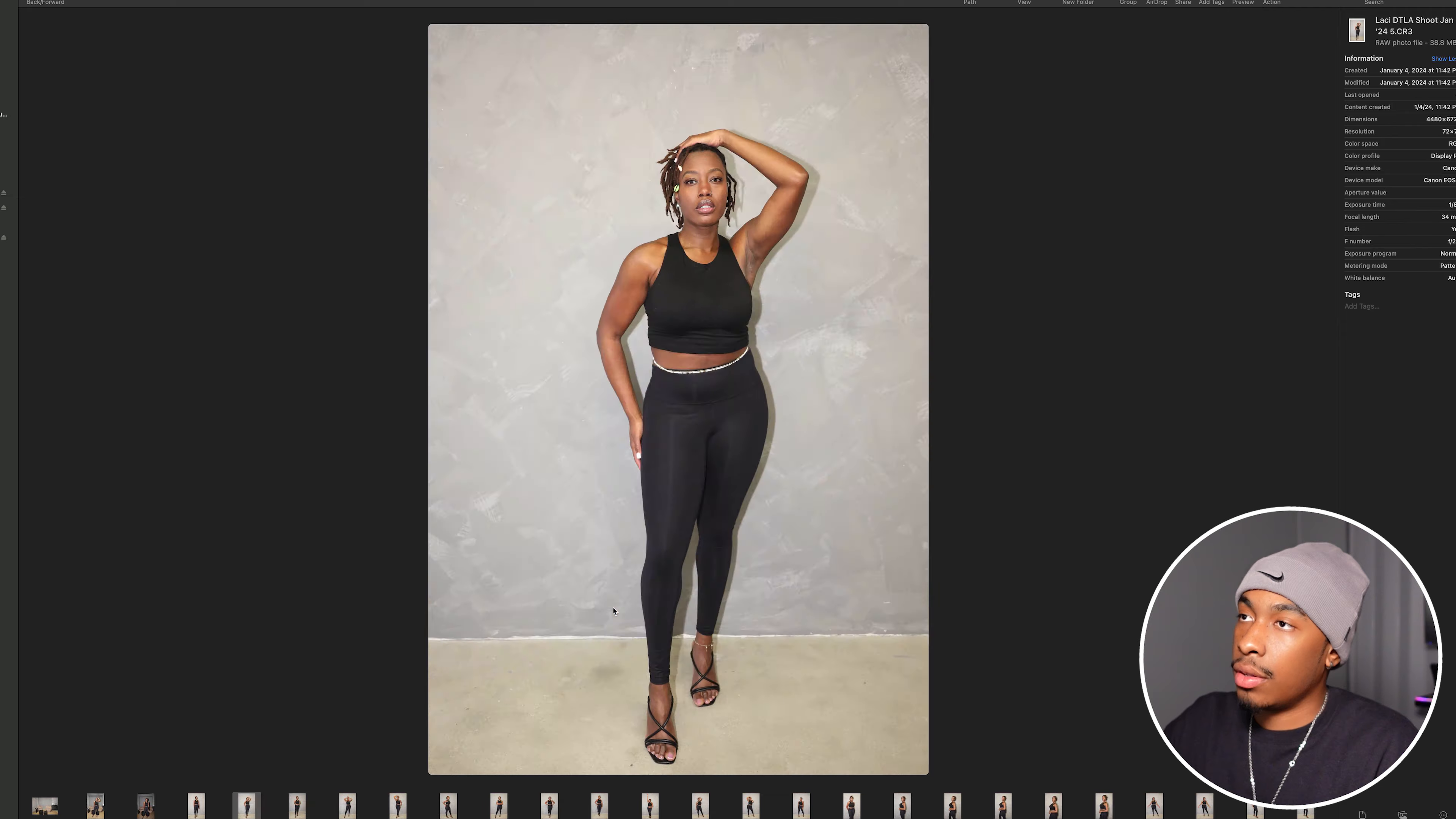
key(Right)
key(Right)
key(Right)
key(Right)
key(Right)
key(Right)
key(Right)
key(Right)
key(Right)
key(Right)
key(Right)
key(Right)
key(Right)
key(Right)
key(Right)
key(Right)
key(Right)
key(Right)
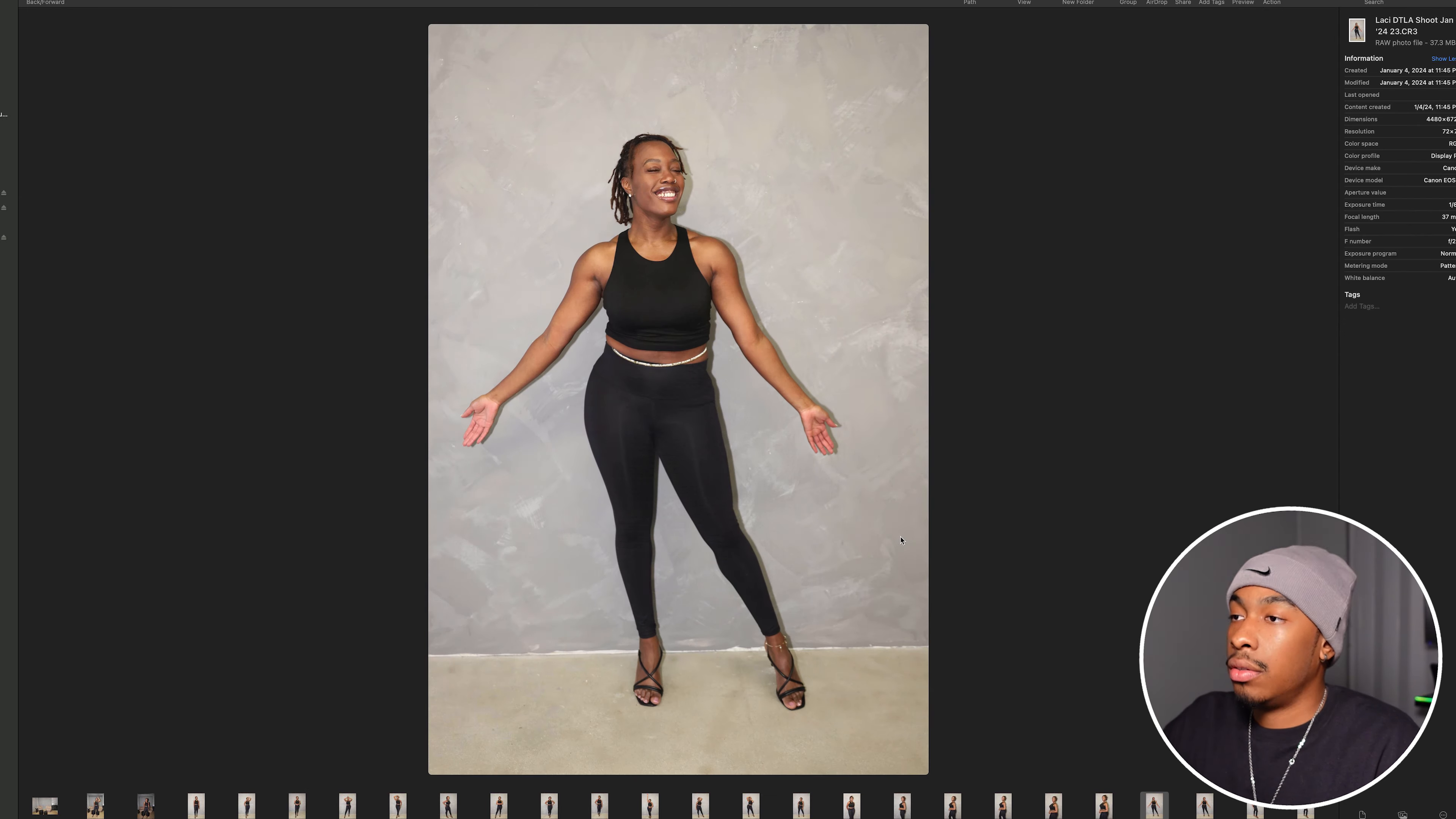
key(Right)
key(Right)
key(Right)
key(Right)
key(Right)
key(Right)
key(Right)
key(Right)
key(Right)
key(Right)
key(Right)
key(Right)
key(Right)
key(Right)
key(Right)
key(Right)
key(Right)
key(Right)
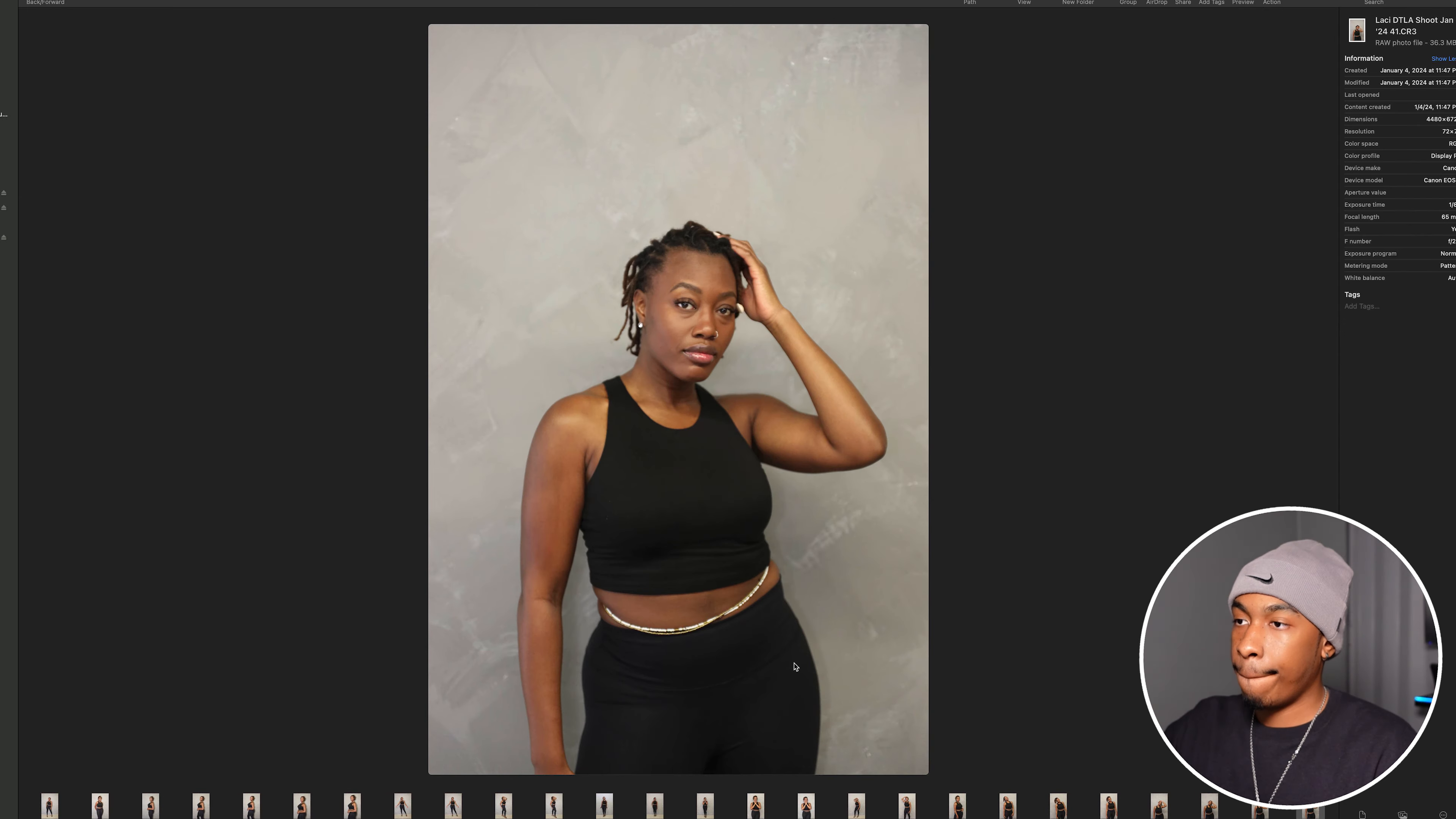
key(Right)
key(Right)
key(Right)
key(Right)
key(Right)
key(Right)
key(Right)
key(Right)
key(Right)
key(Right)
key(Right)
key(Right)
key(Right)
key(Right)
key(Right)
key(Right)
key(Right)
key(Right)
key(Right)
key(Right)
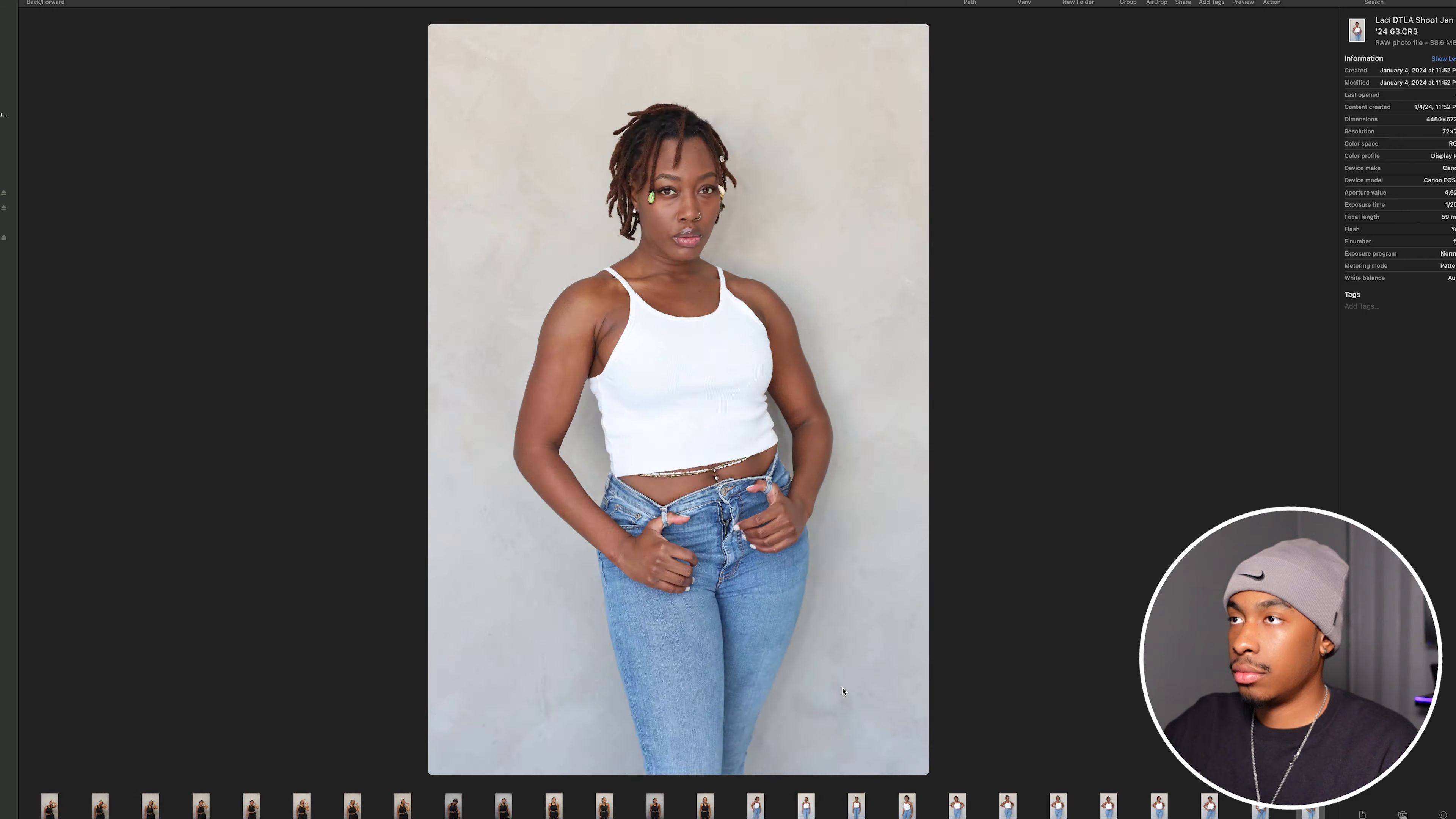
key(Right)
key(Right)
key(Right)
key(Right)
key(Right)
key(Right)
key(Right)
key(Right)
key(Right)
key(Right)
key(Right)
key(Right)
key(Right)
key(Right)
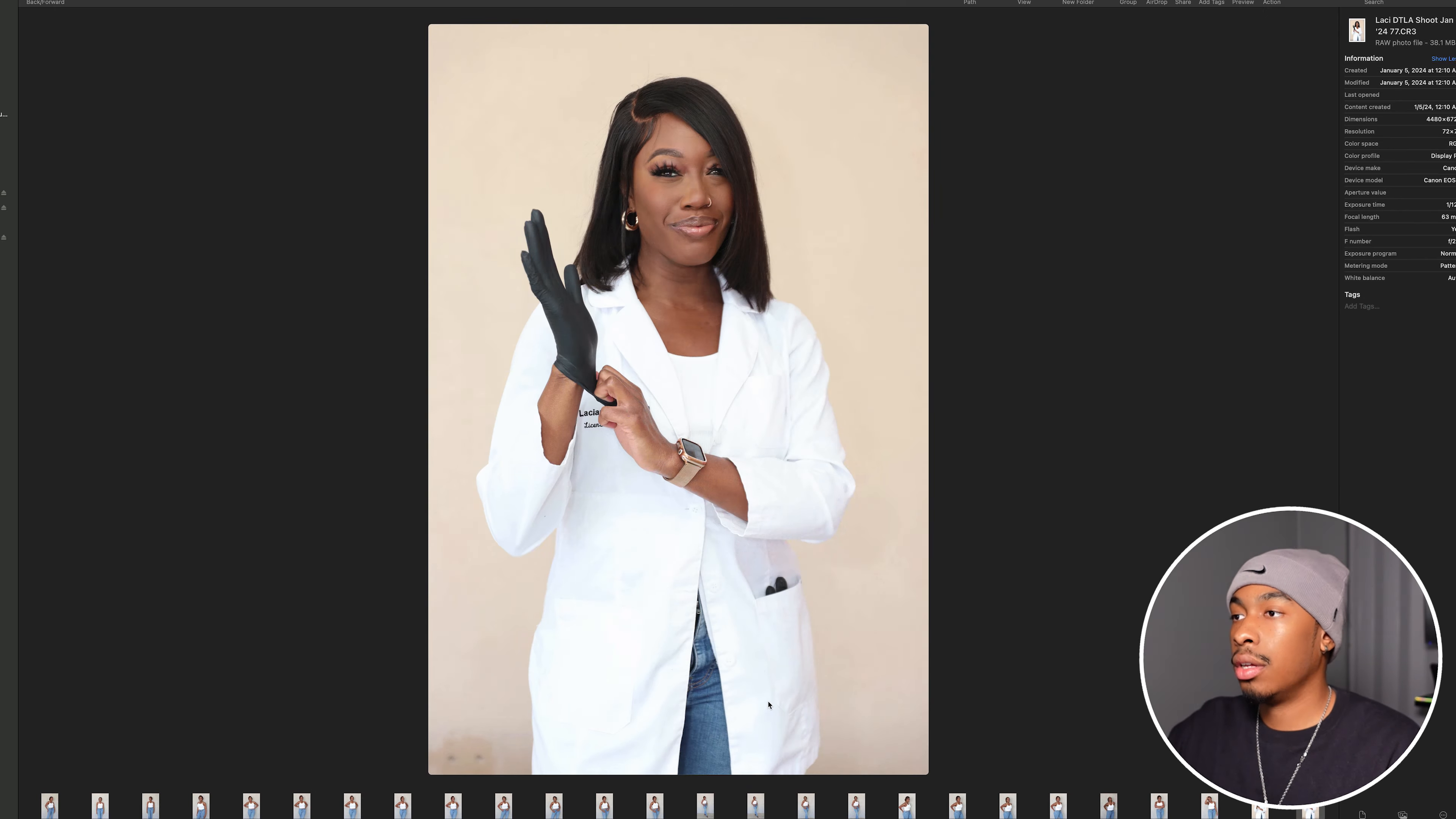
key(Right)
key(Right)
- Mark the chosen shots among the remaining RAW photos with the Red tag
key(Right)
key(Right)
right_click(765, 706)
click(782, 761)
key(Right)
key(Right)
key(Right)
right_click(771, 709)
click(786, 734)
key(Right)
key(Right)
key(Right)
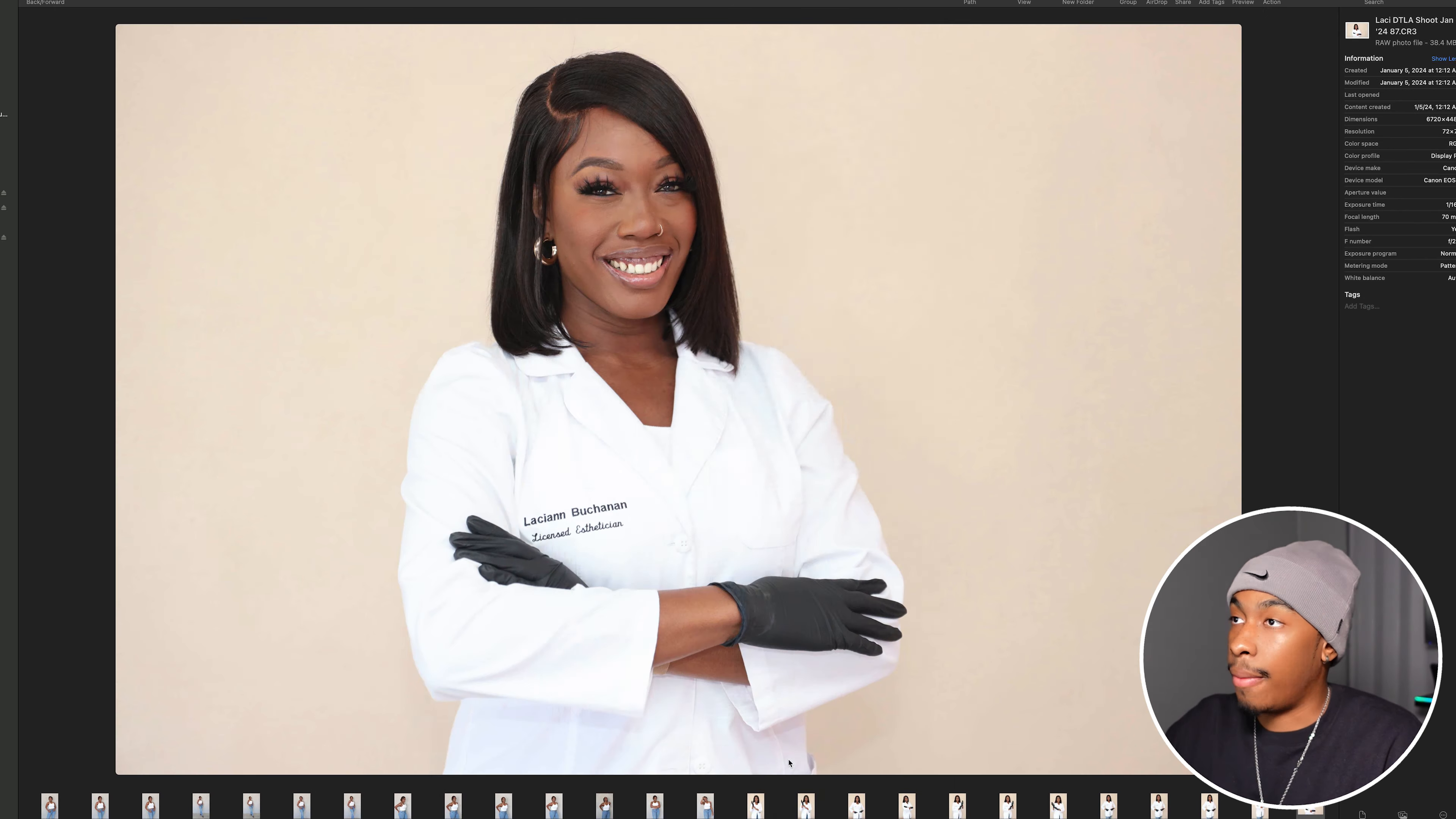
key(Right)
key(Right)
right_click(768, 711)
click(785, 718)
key(Right)
key(Right)
right_click(769, 711)
click(785, 686)
key(Right)
key(Right)
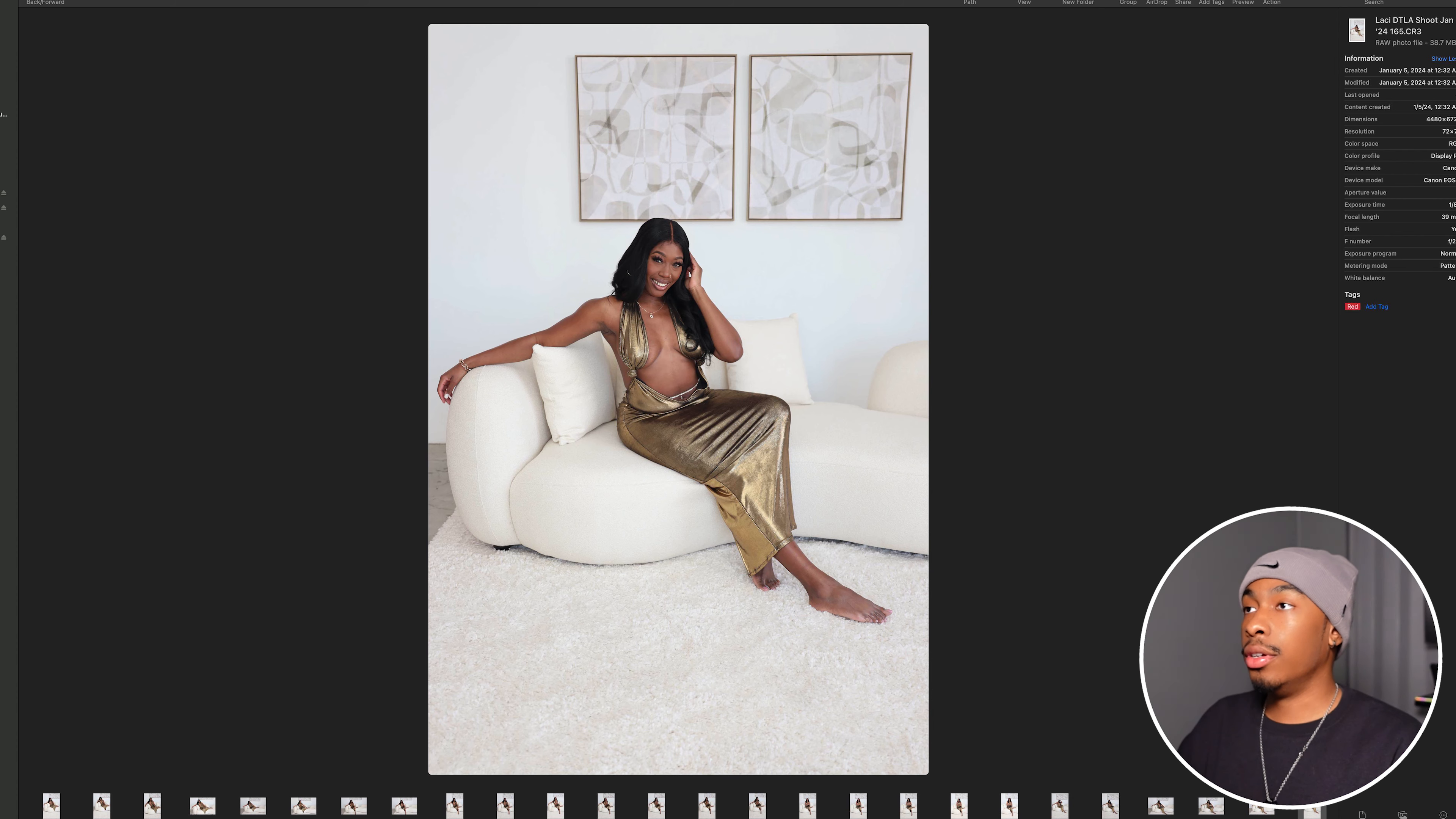
- Switch to column view, group the files by Tags, and reopen the shoot's RAW folder
click(1033, 0)
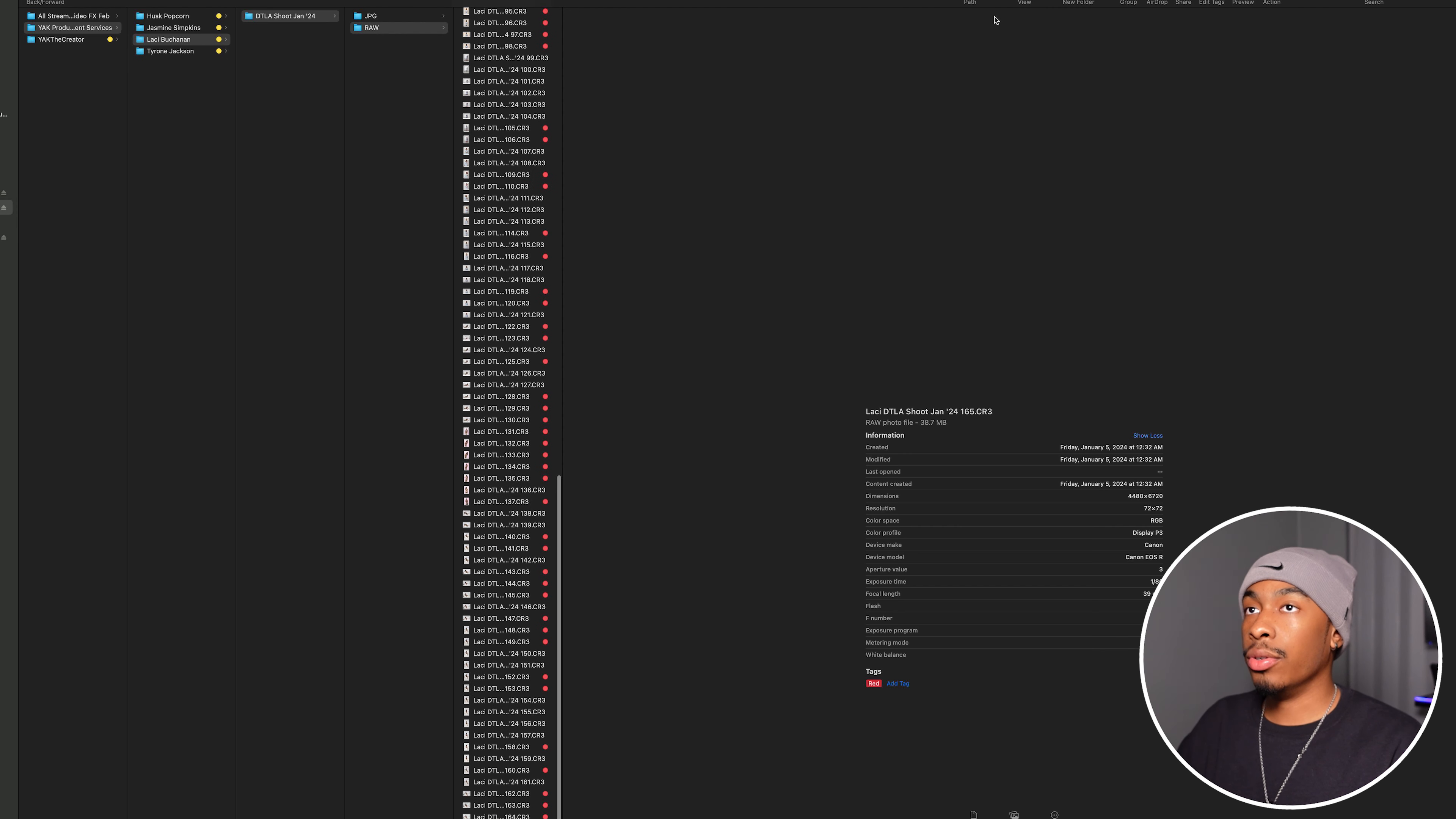
click(1128, 2)
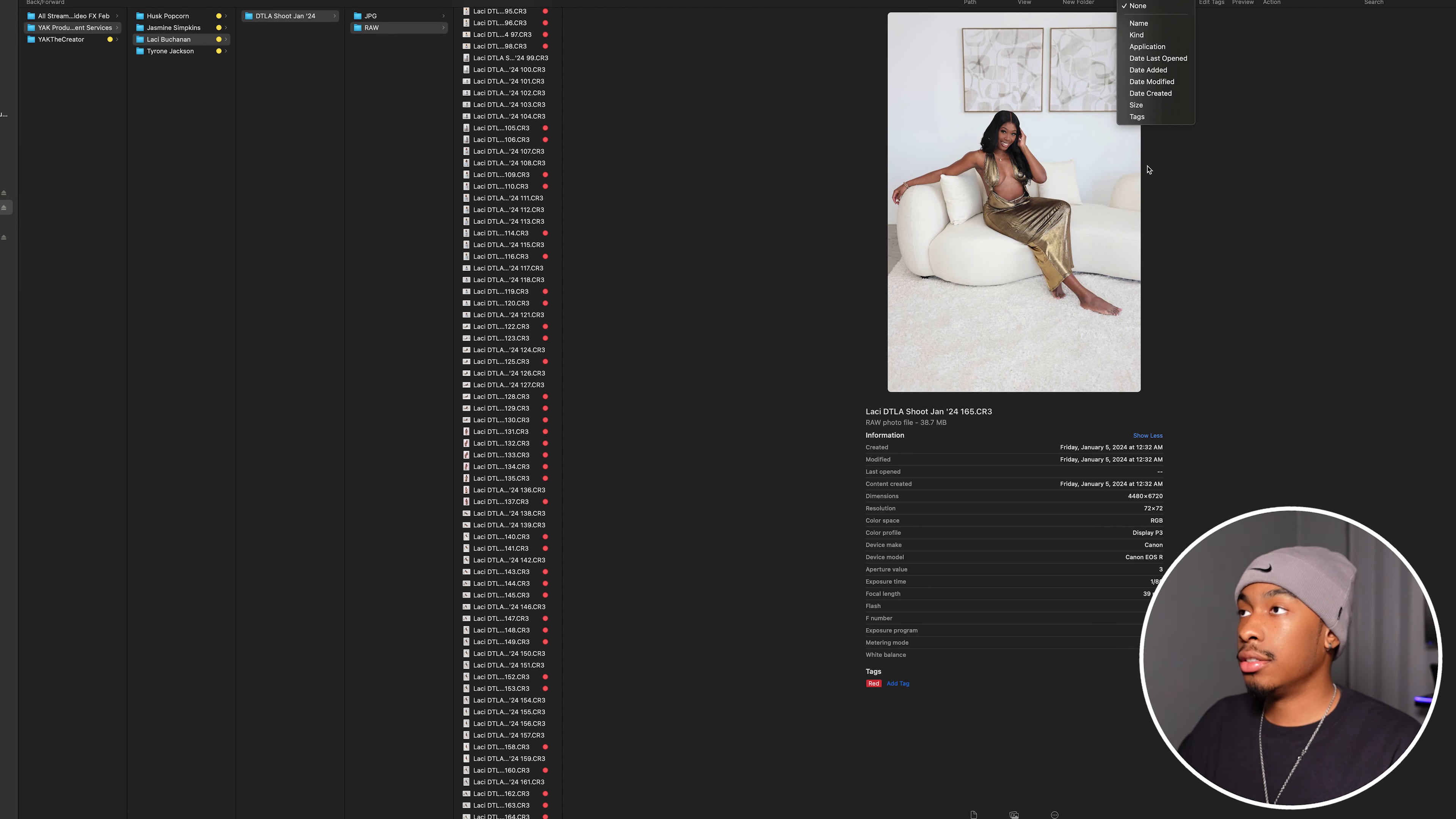
click(1153, 121)
click(172, 42)
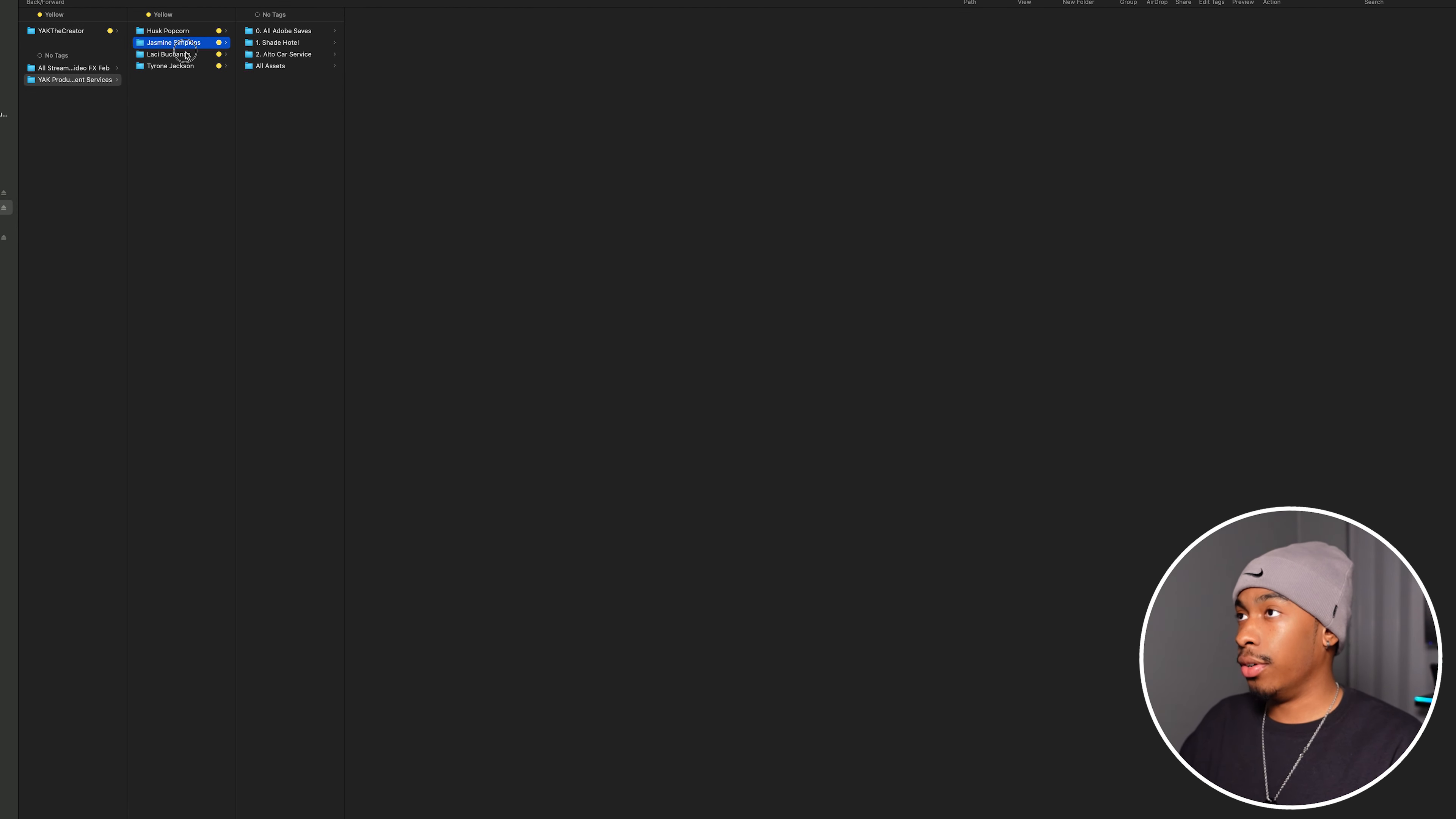
click(169, 55)
click(292, 31)
click(372, 43)
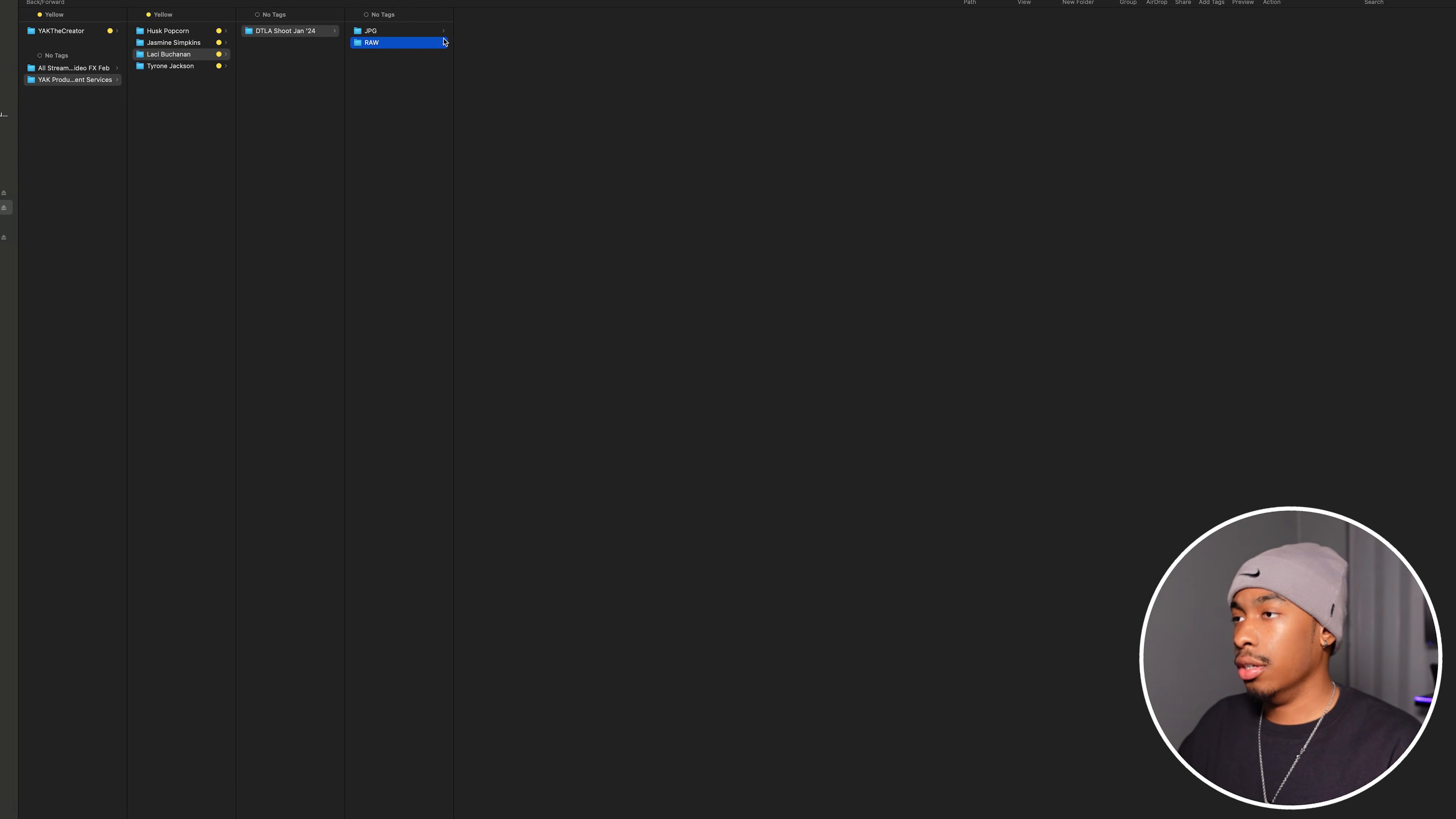
- Gather all the Red-tagged CR3 files into a new folder named Chosen RAW inside the RAW folder
drag(505, 31, 548, 737)
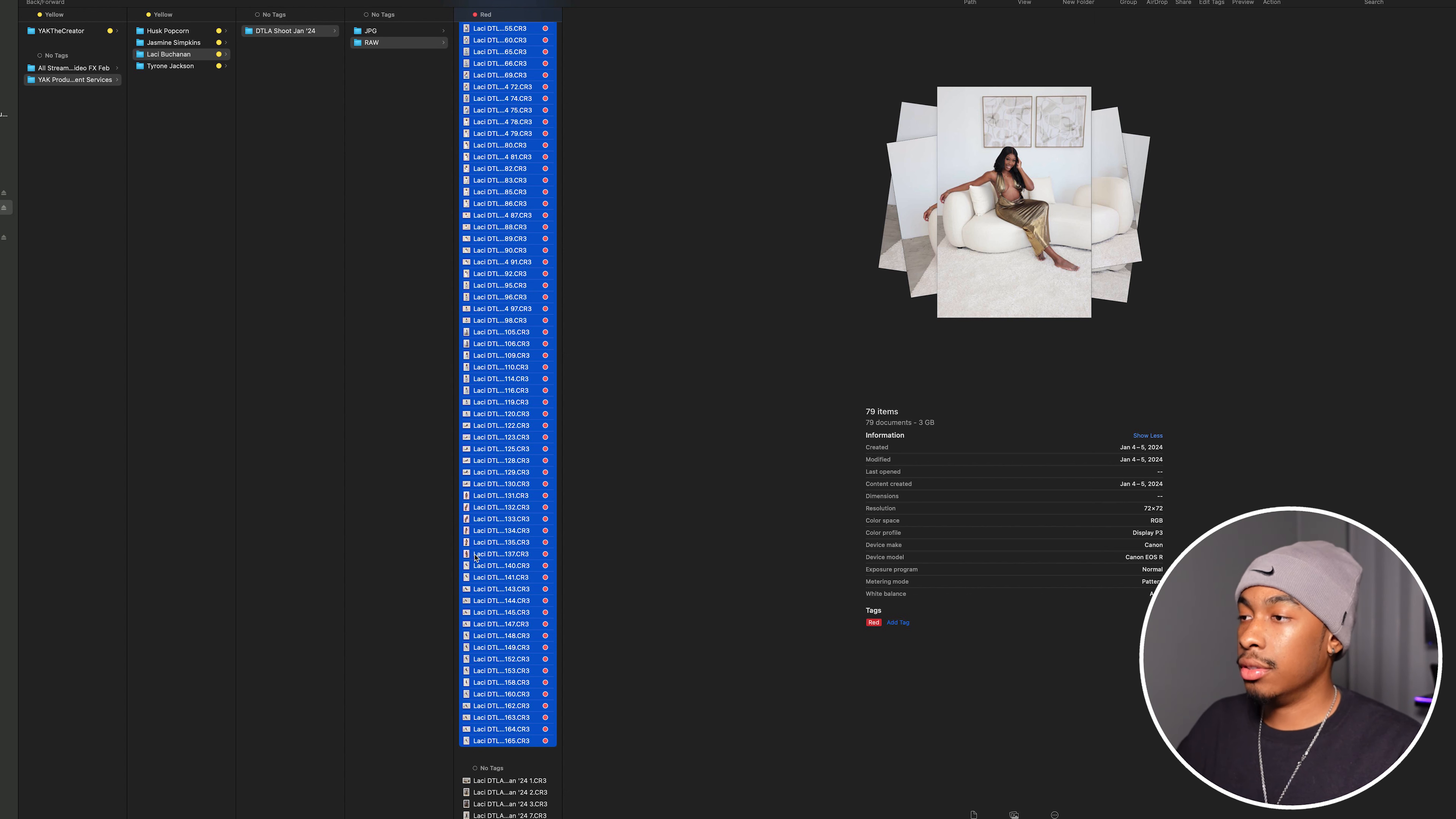
right_click(514, 549)
click(548, 554)
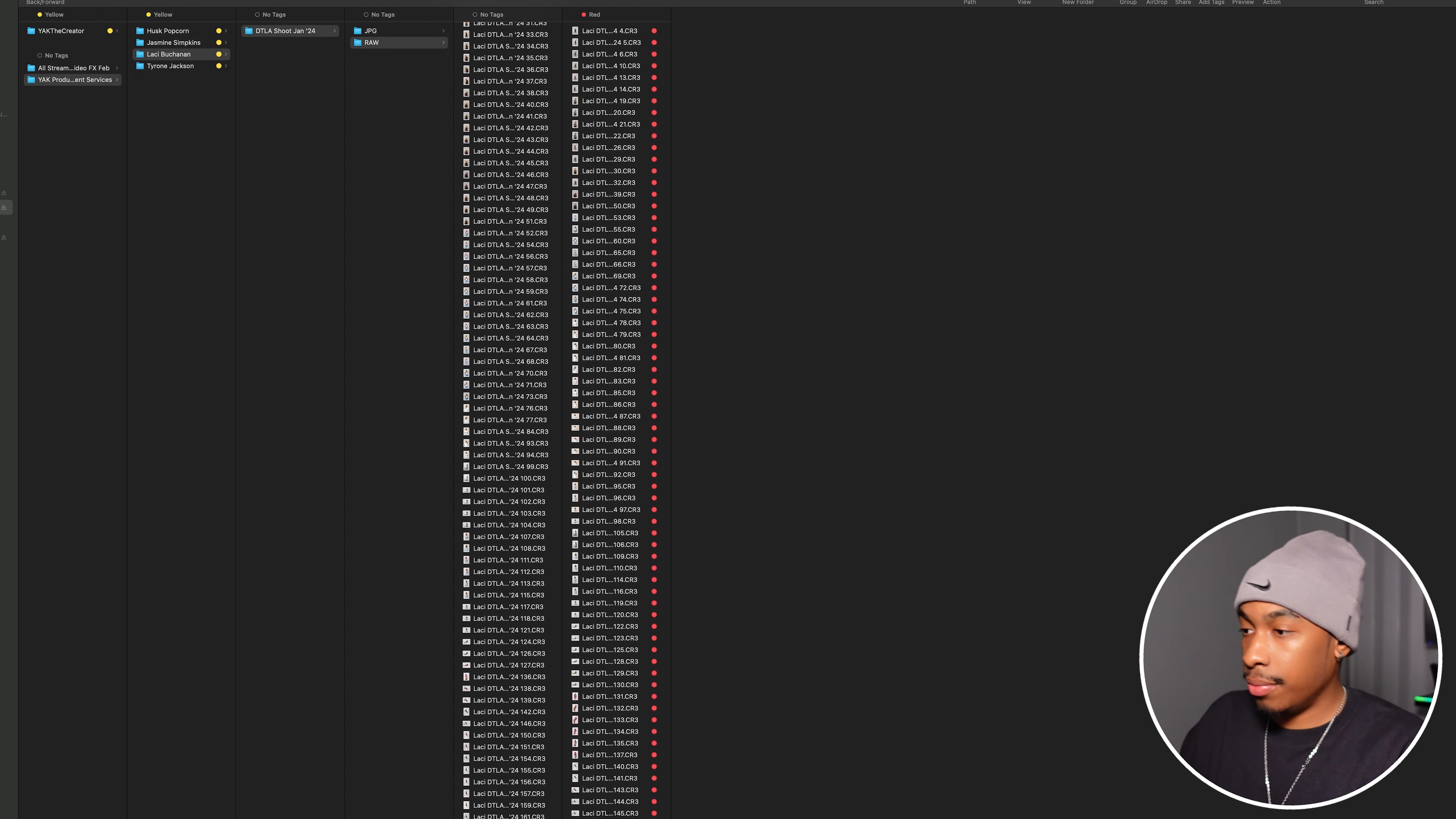
click(503, 221)
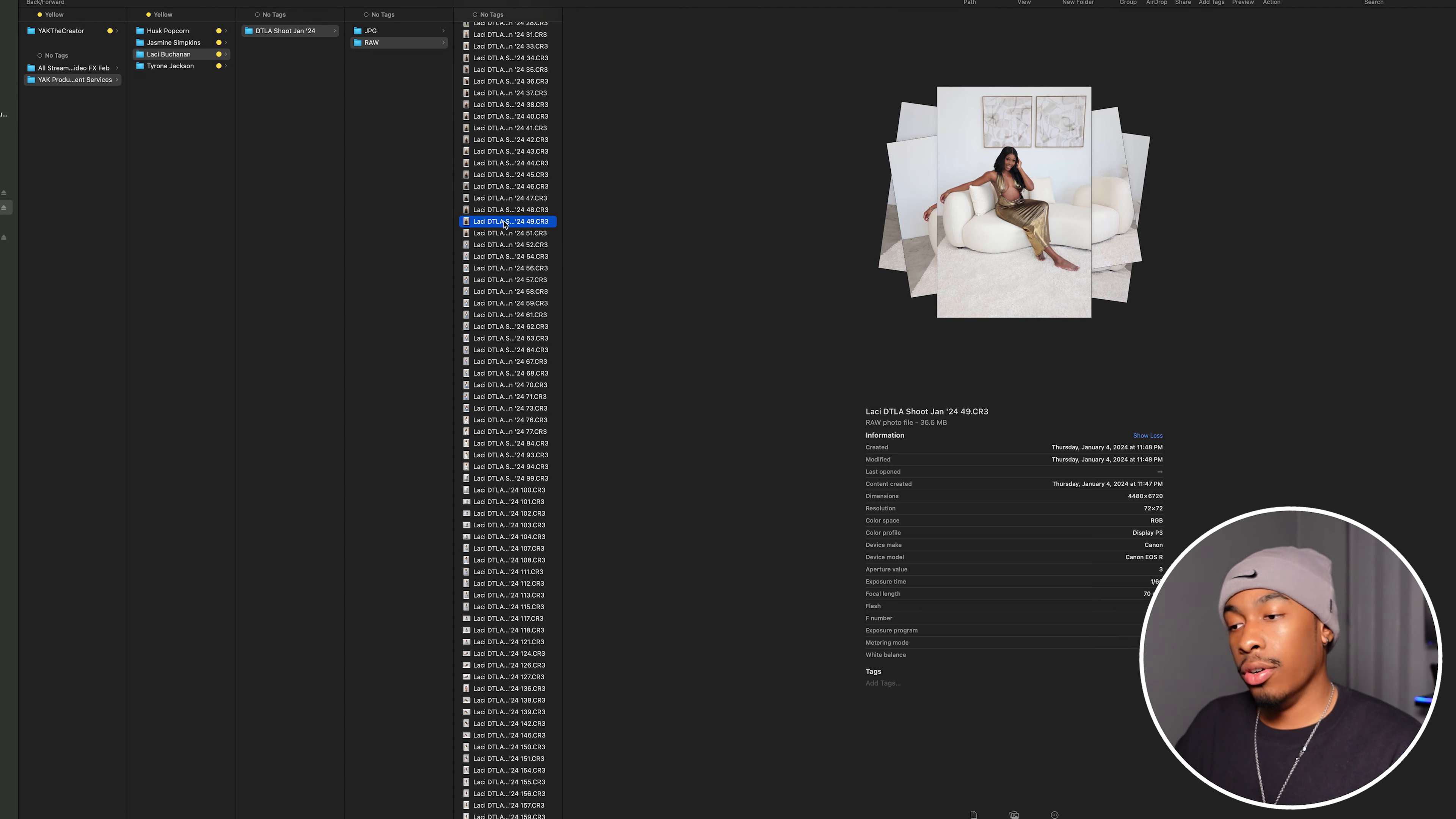
key(Up)
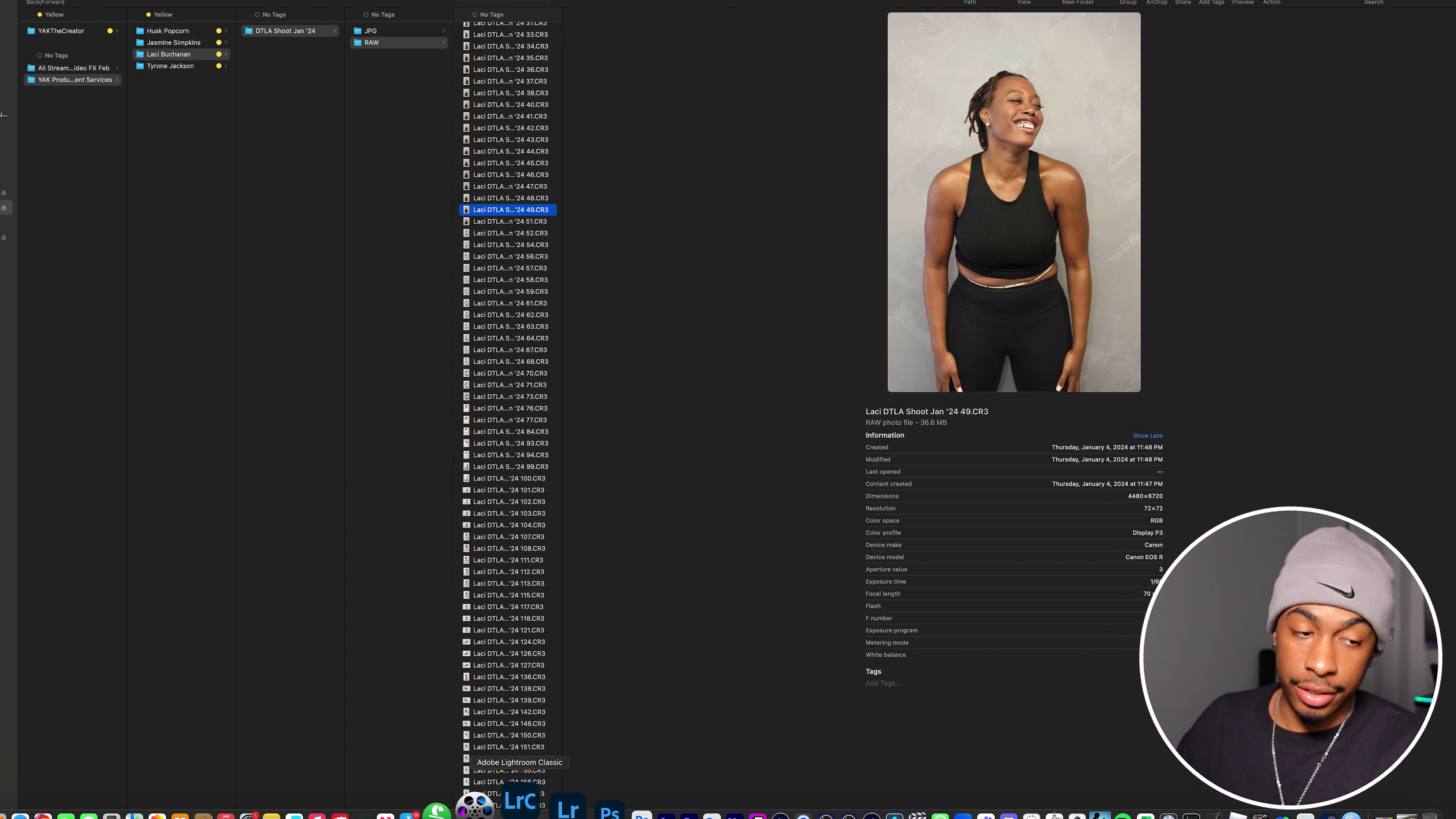
- Switch to Lightroom Classic and start a new catalog in the client's DTLA Shoot Jan '24 folder on the LaCie 1TB drive
click(517, 806)
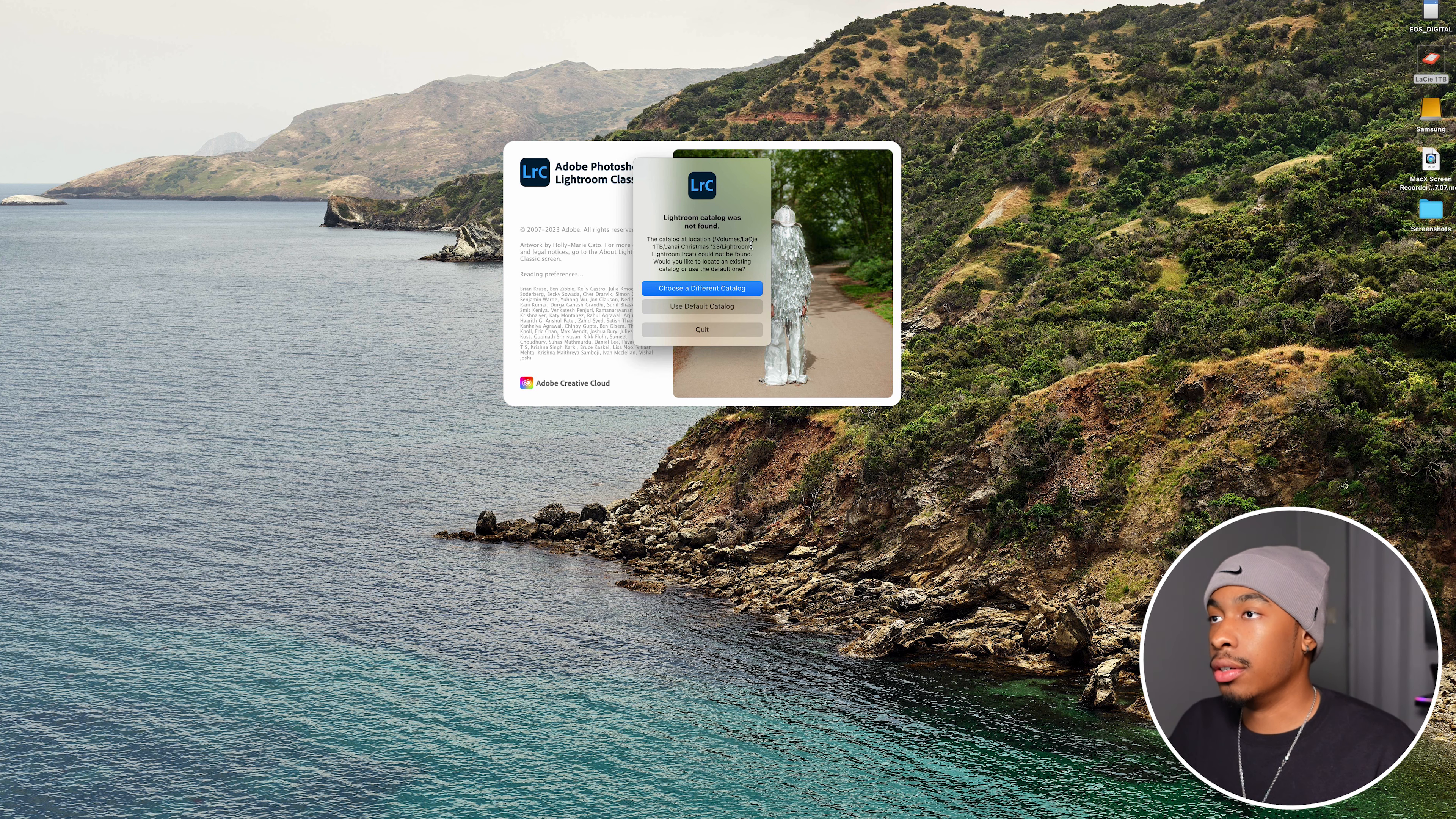
click(736, 289)
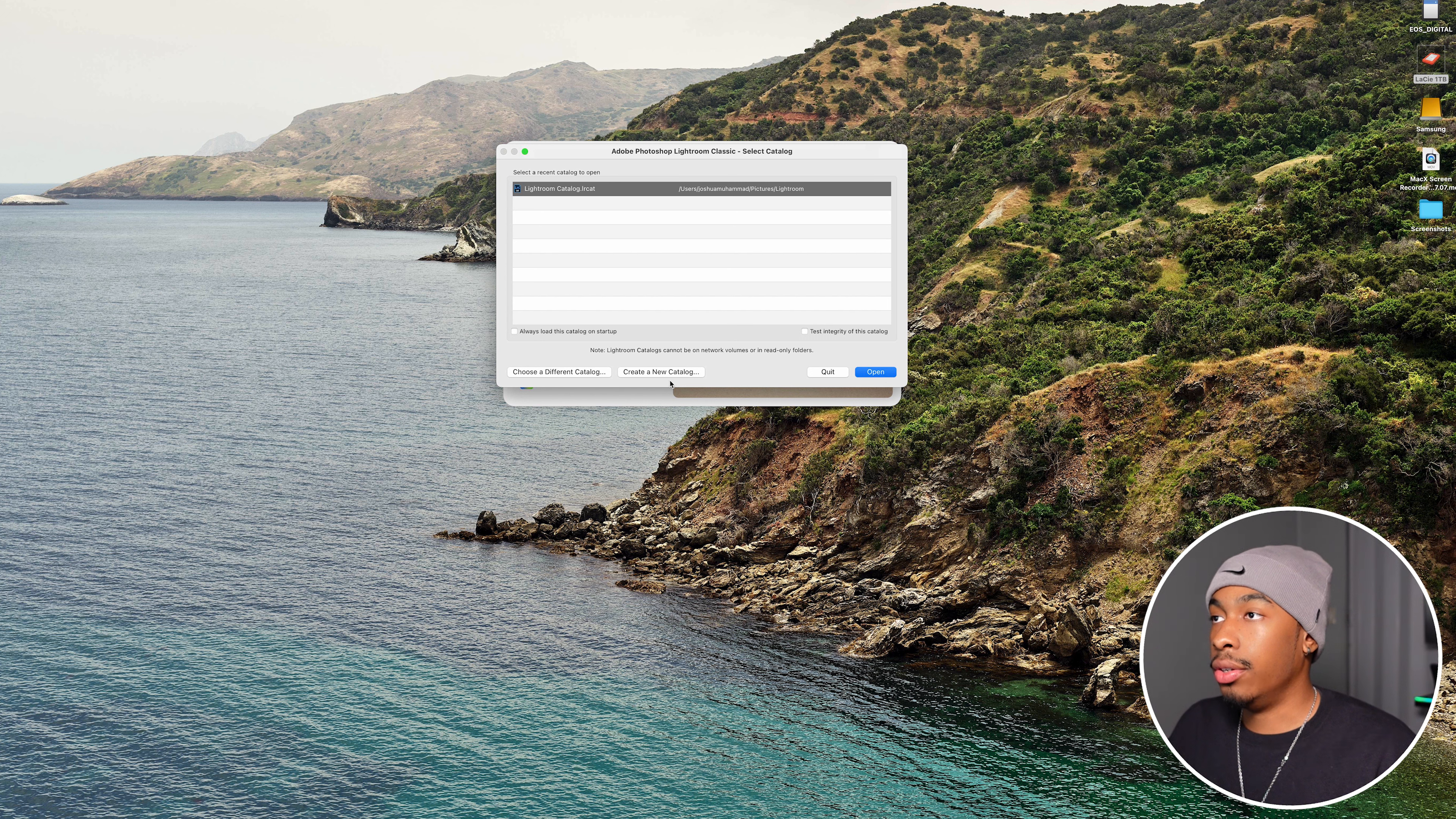
click(649, 373)
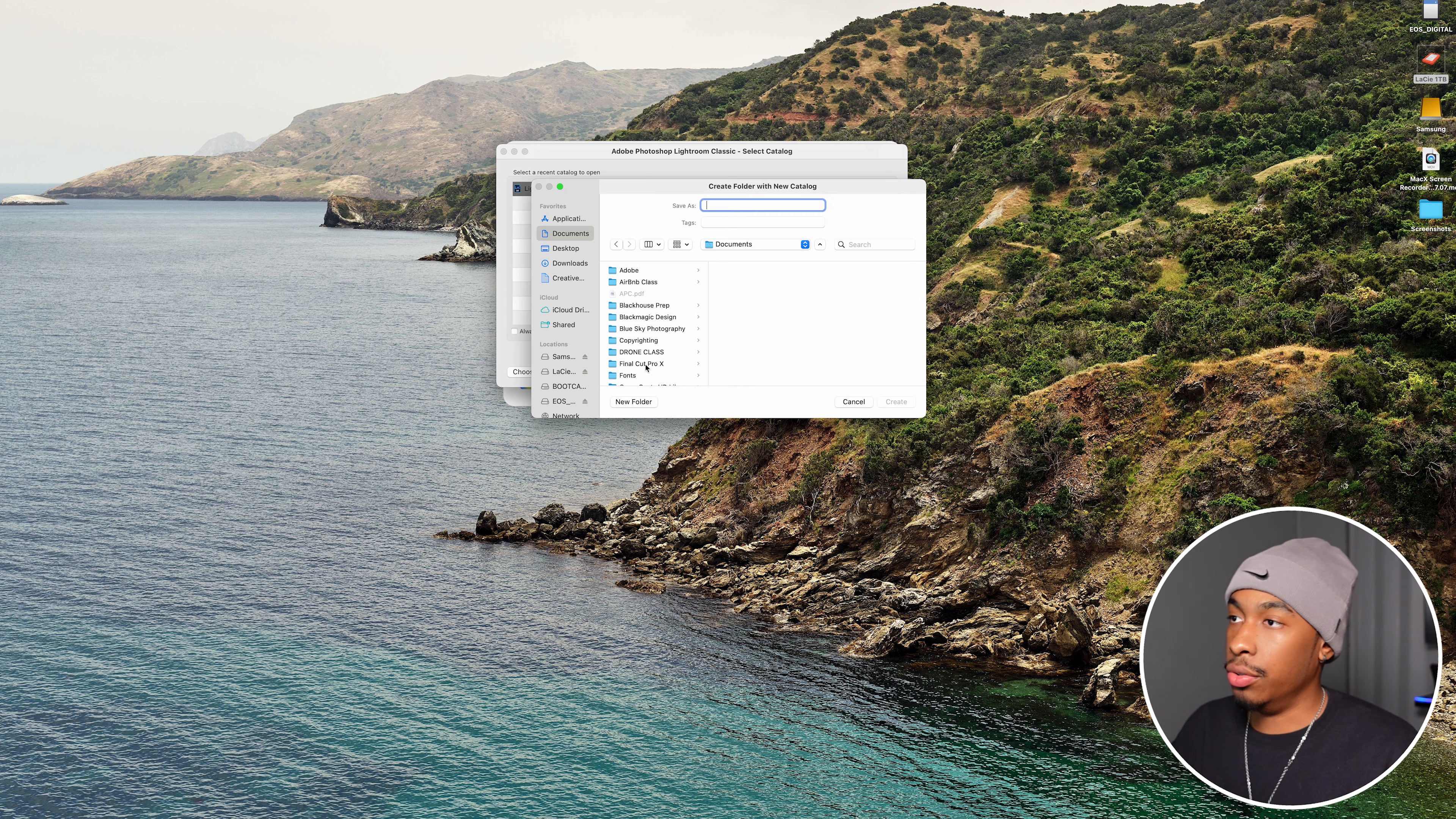
scroll(568, 390, down, 5)
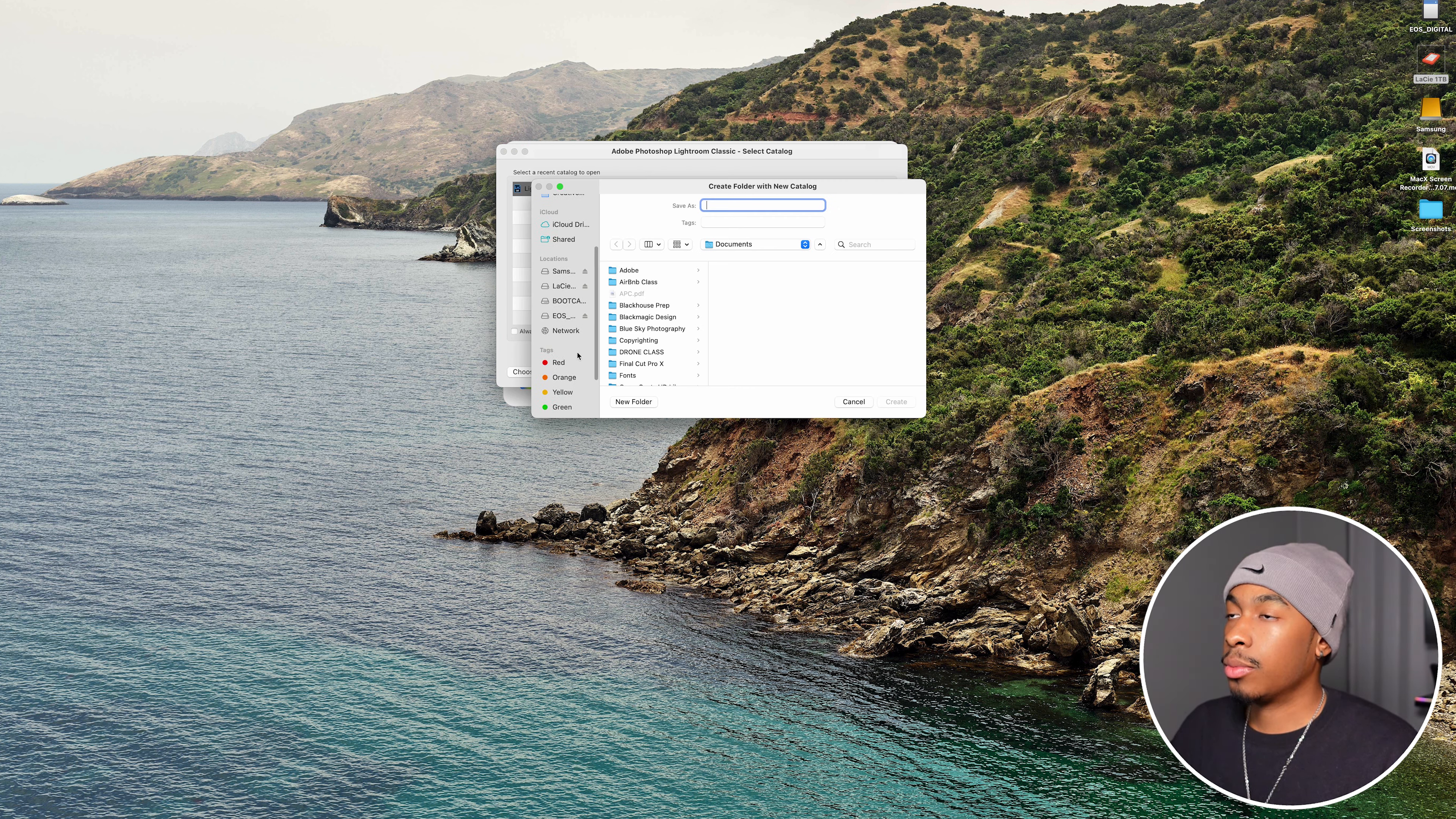
click(572, 286)
click(653, 282)
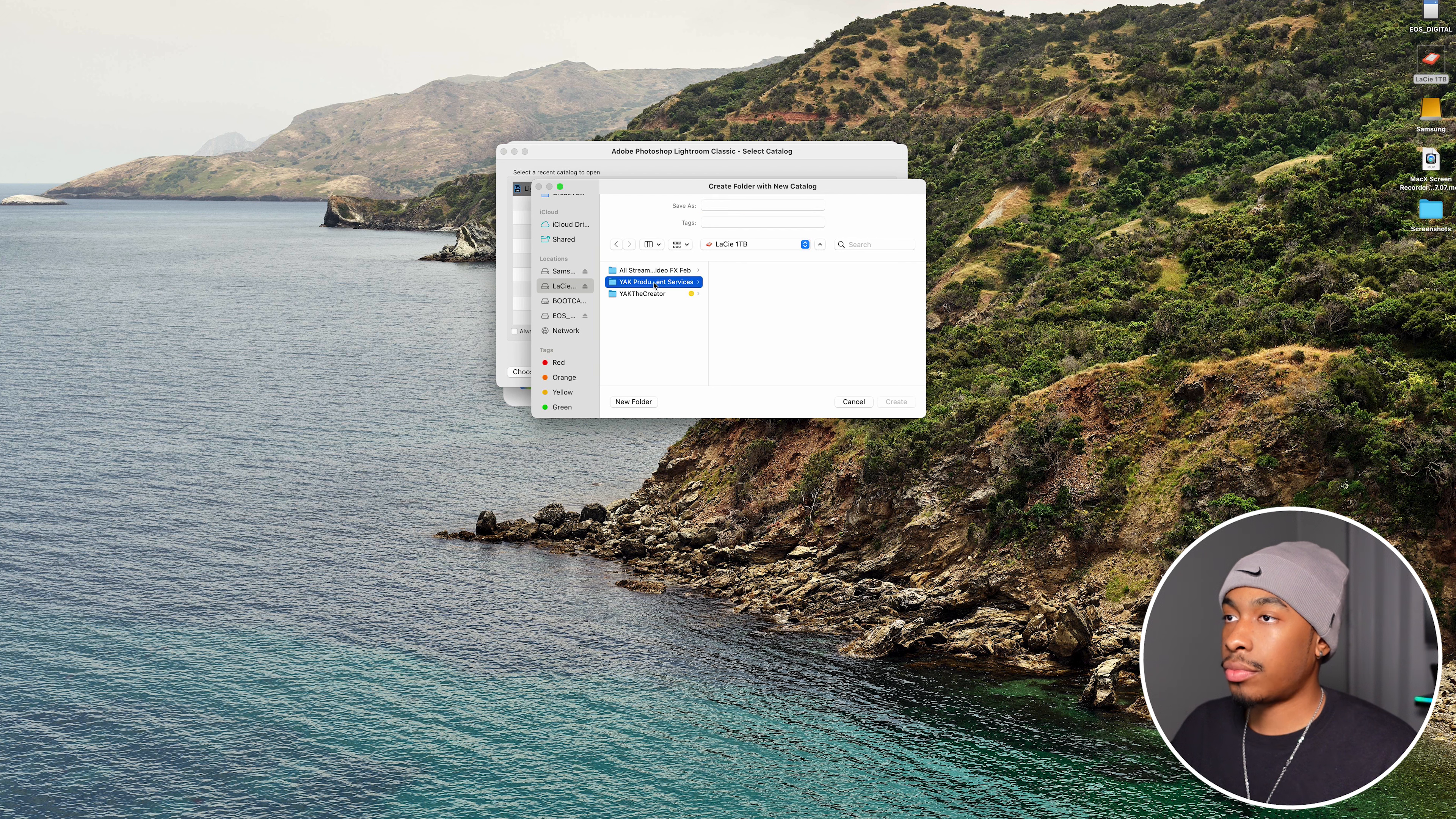
click(750, 293)
click(866, 271)
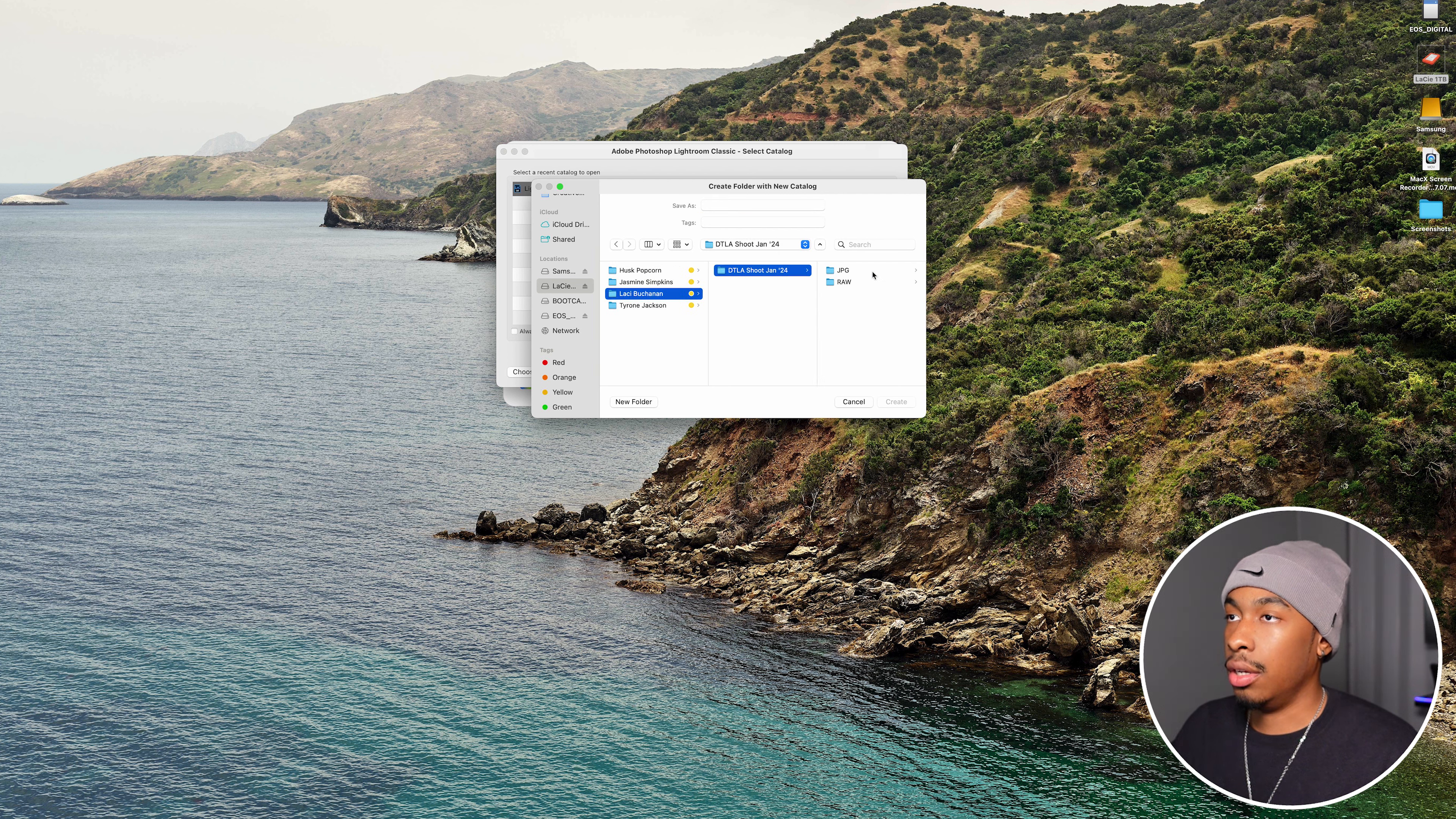
- Name the new catalog folder Lightroom and create it
click(751, 204)
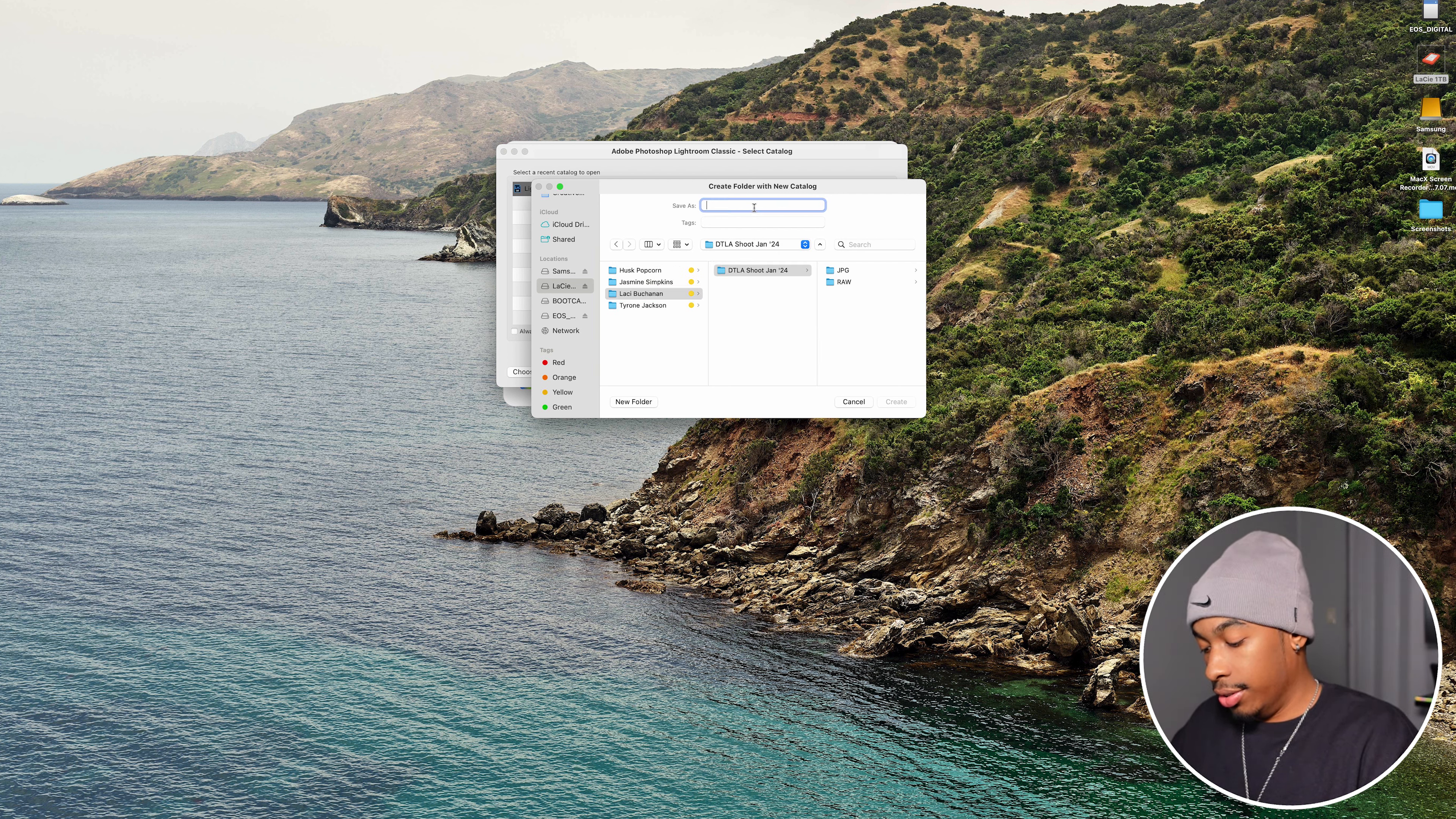
text(Lightroo)
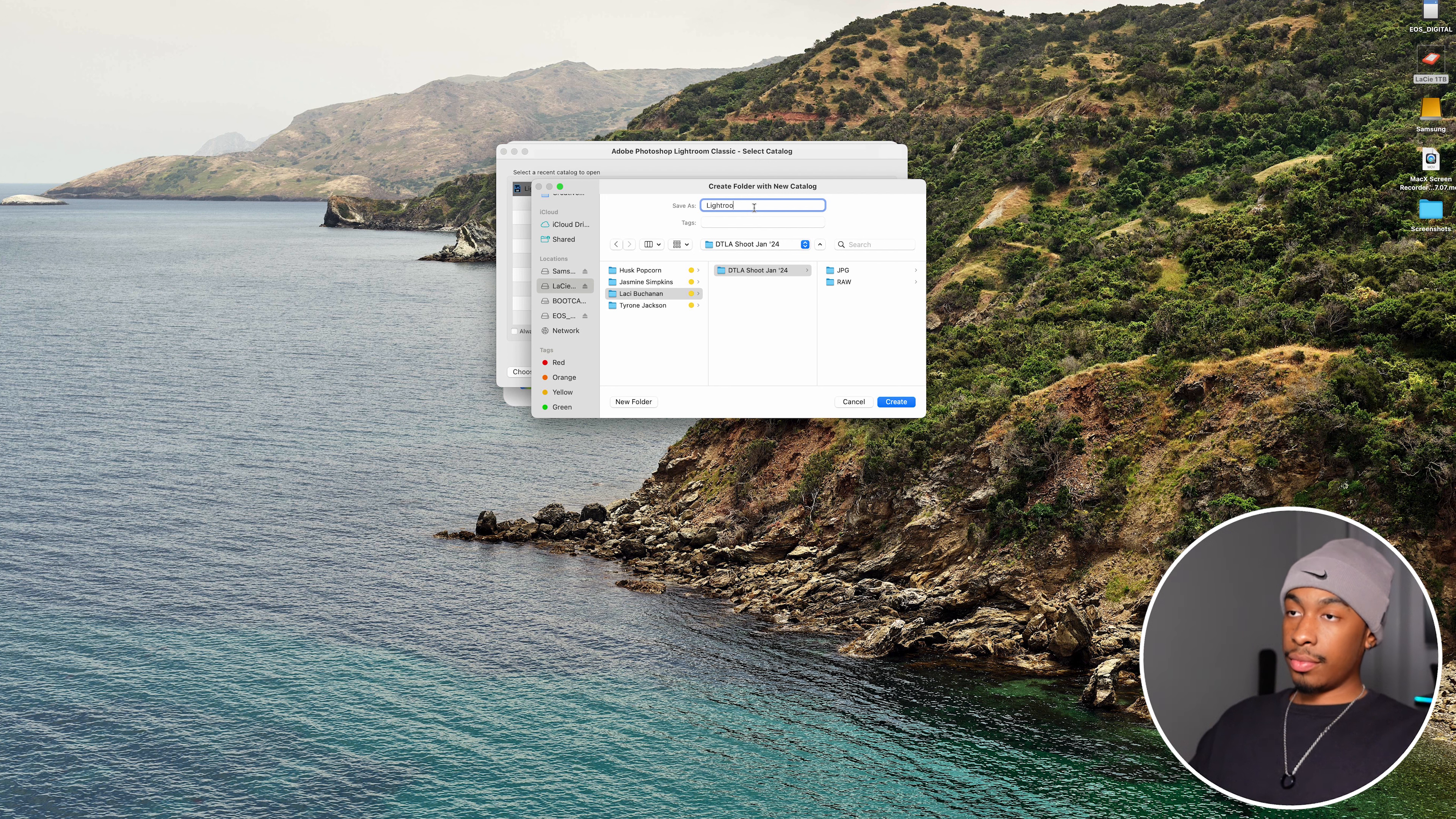
text(m)
click(898, 403)
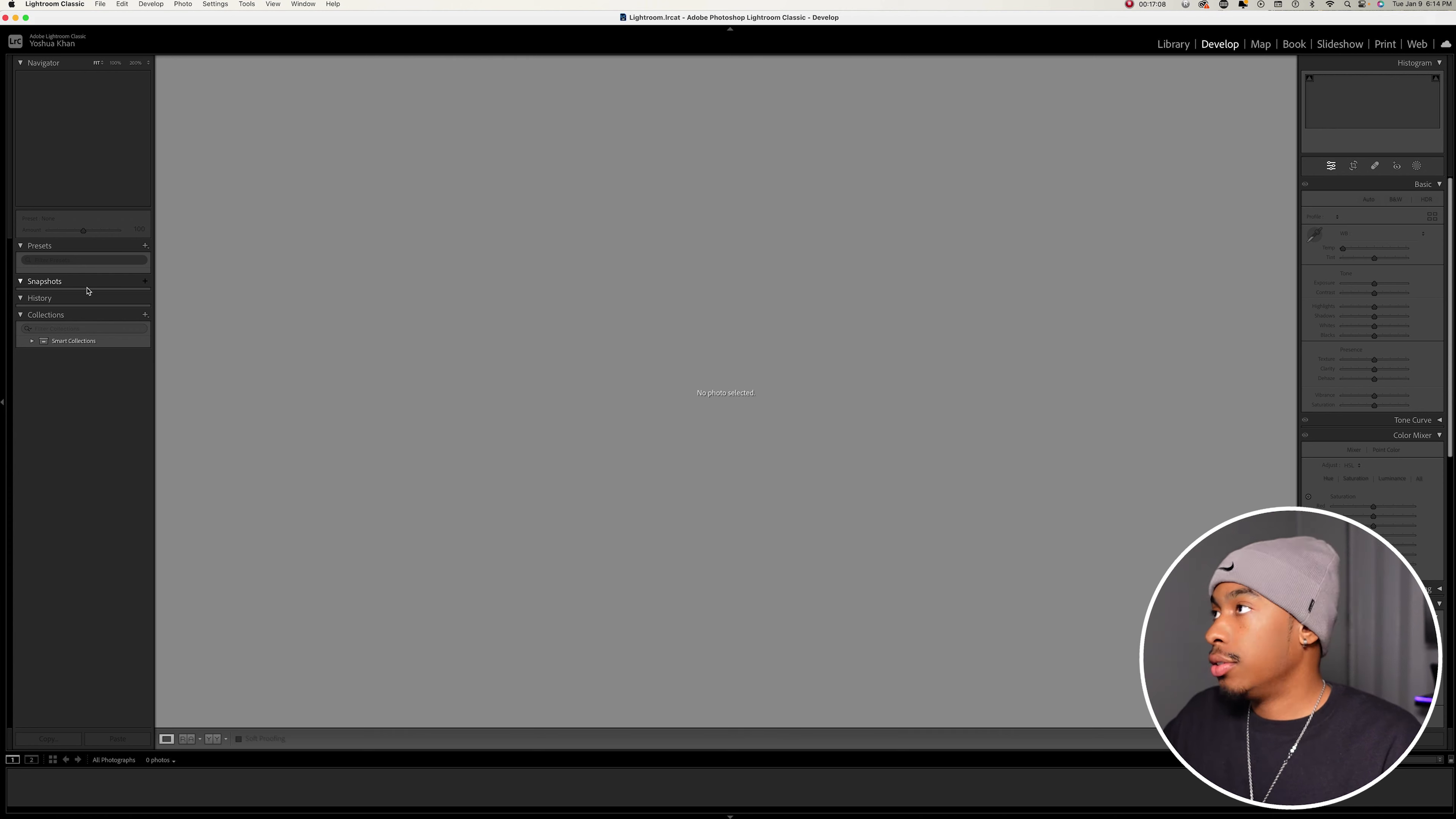
- Add the Chosen RAW folder to the Library and import all of its photos
click(1174, 44)
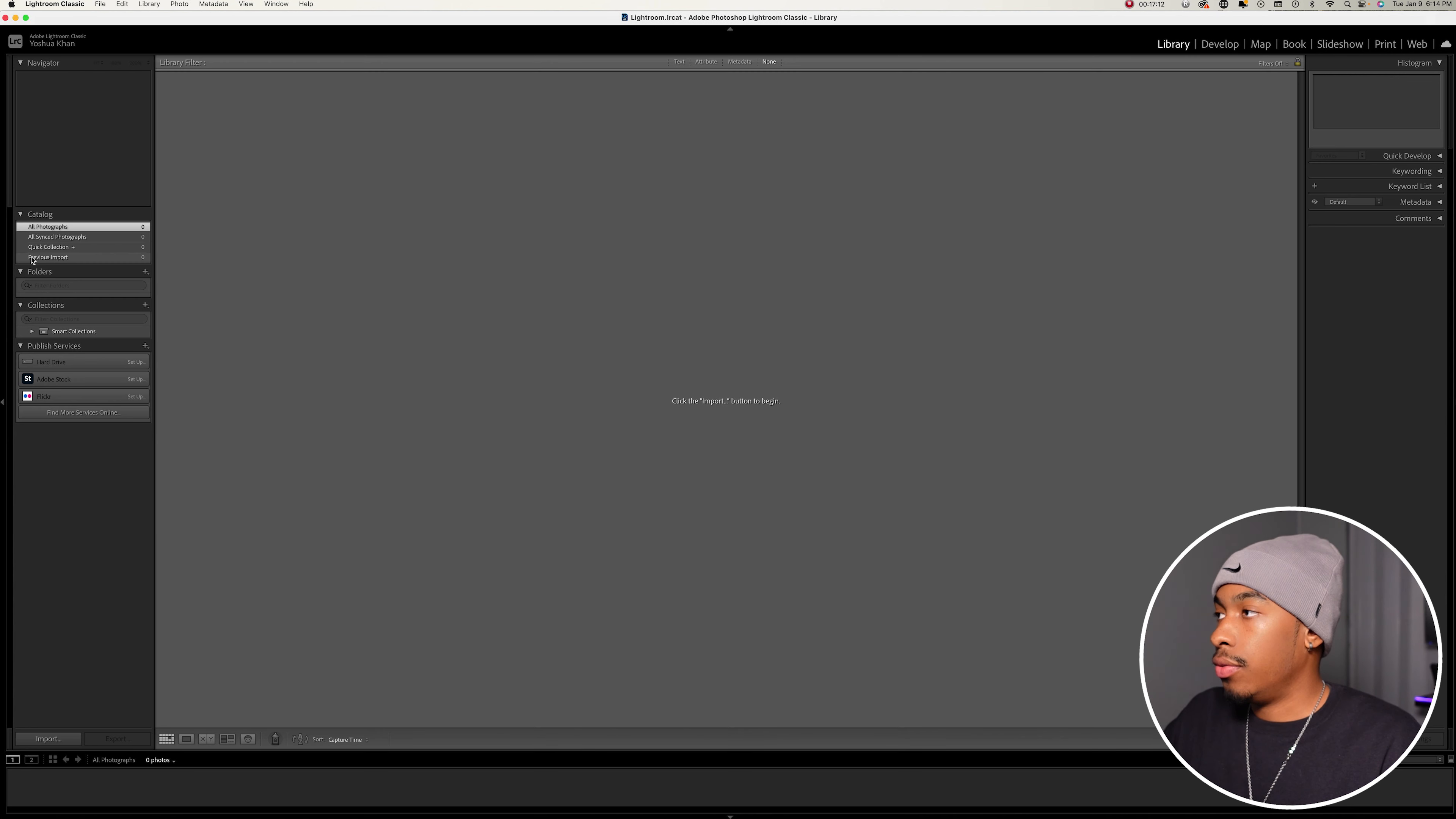
click(144, 272)
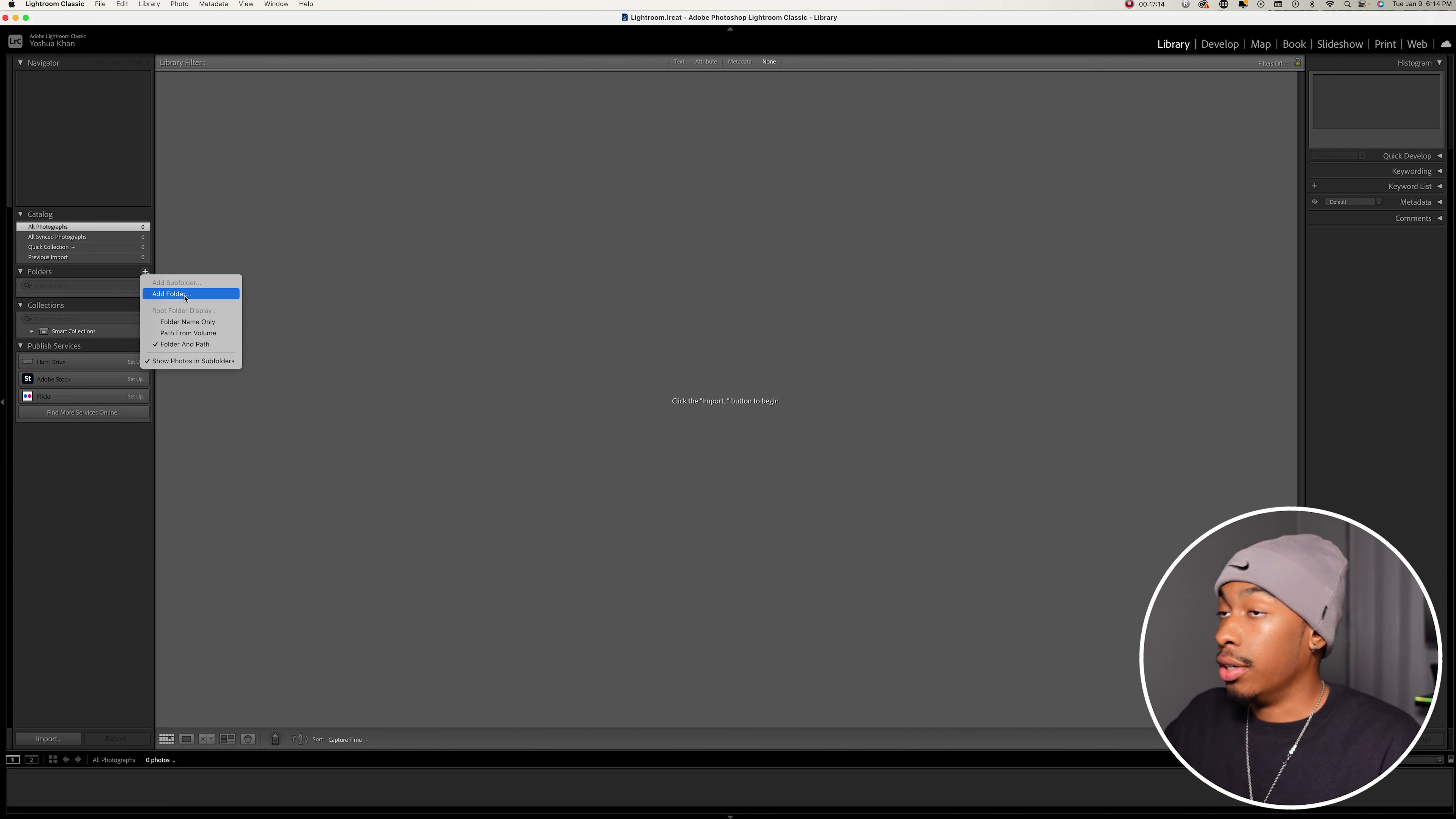
click(172, 293)
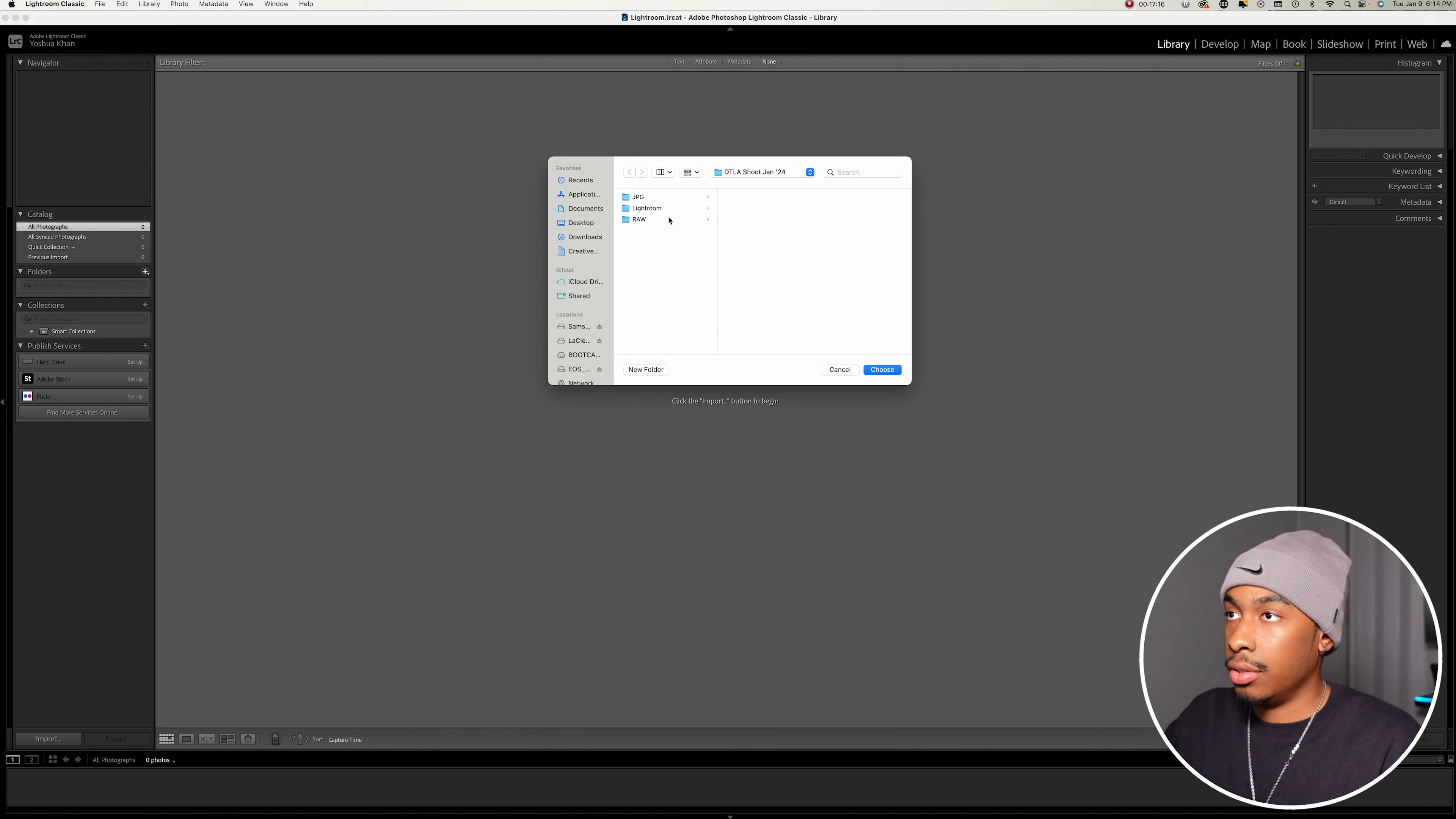
click(638, 219)
click(750, 197)
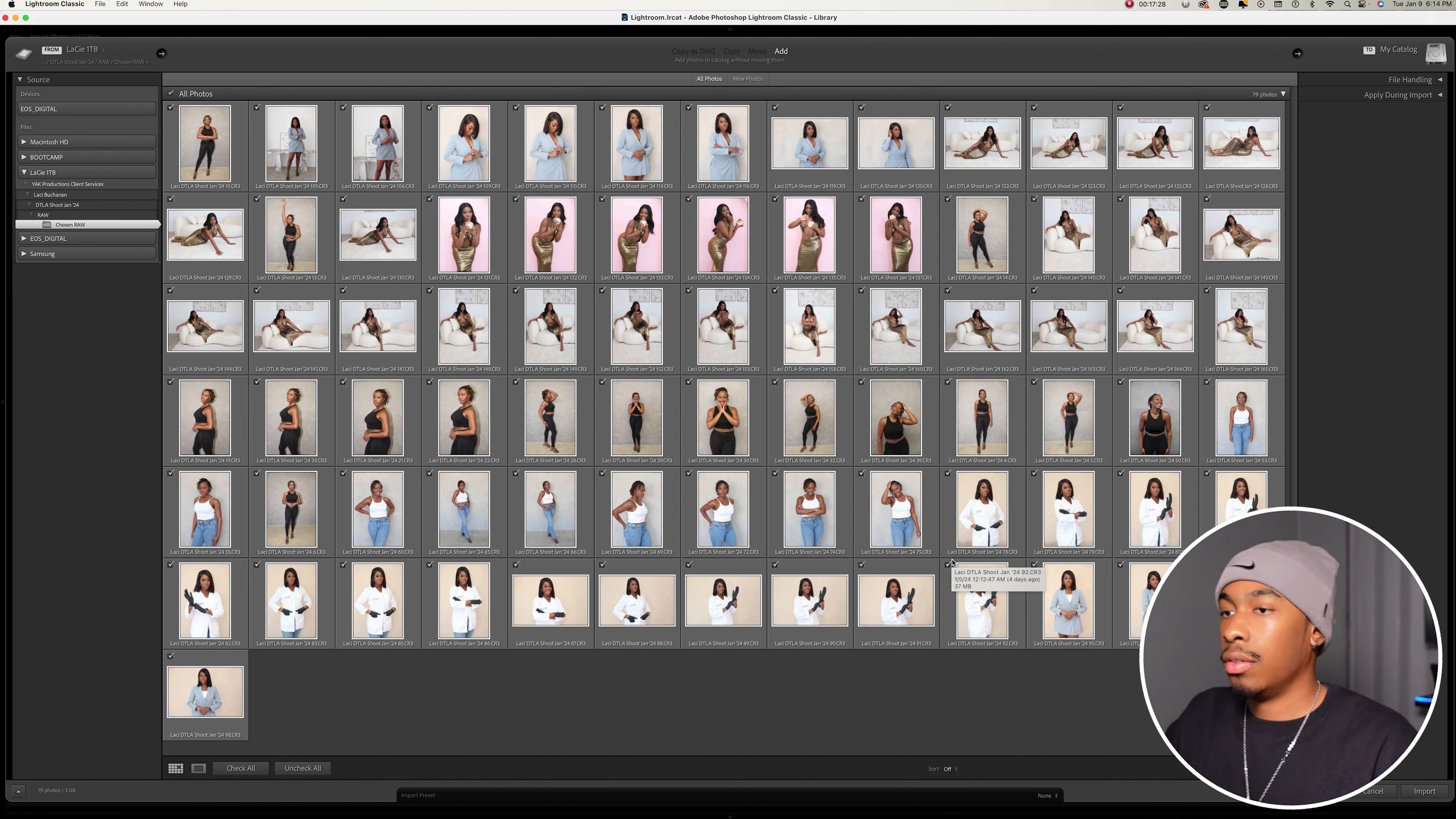
click(1423, 791)
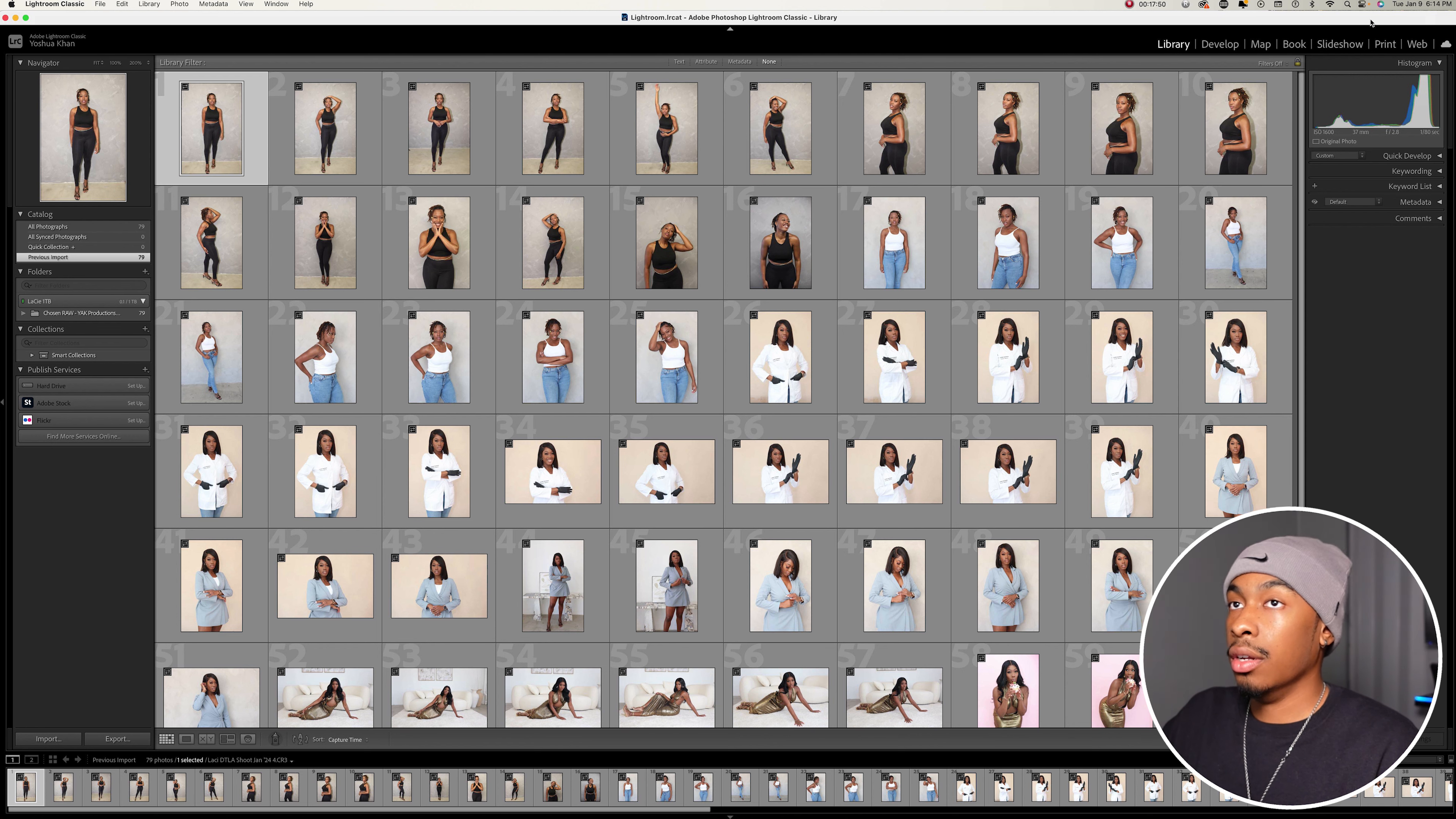
- Open the first photo in Develop and apply the Adaptive - Glamour Portrait preset with an amount of 90
click(1219, 44)
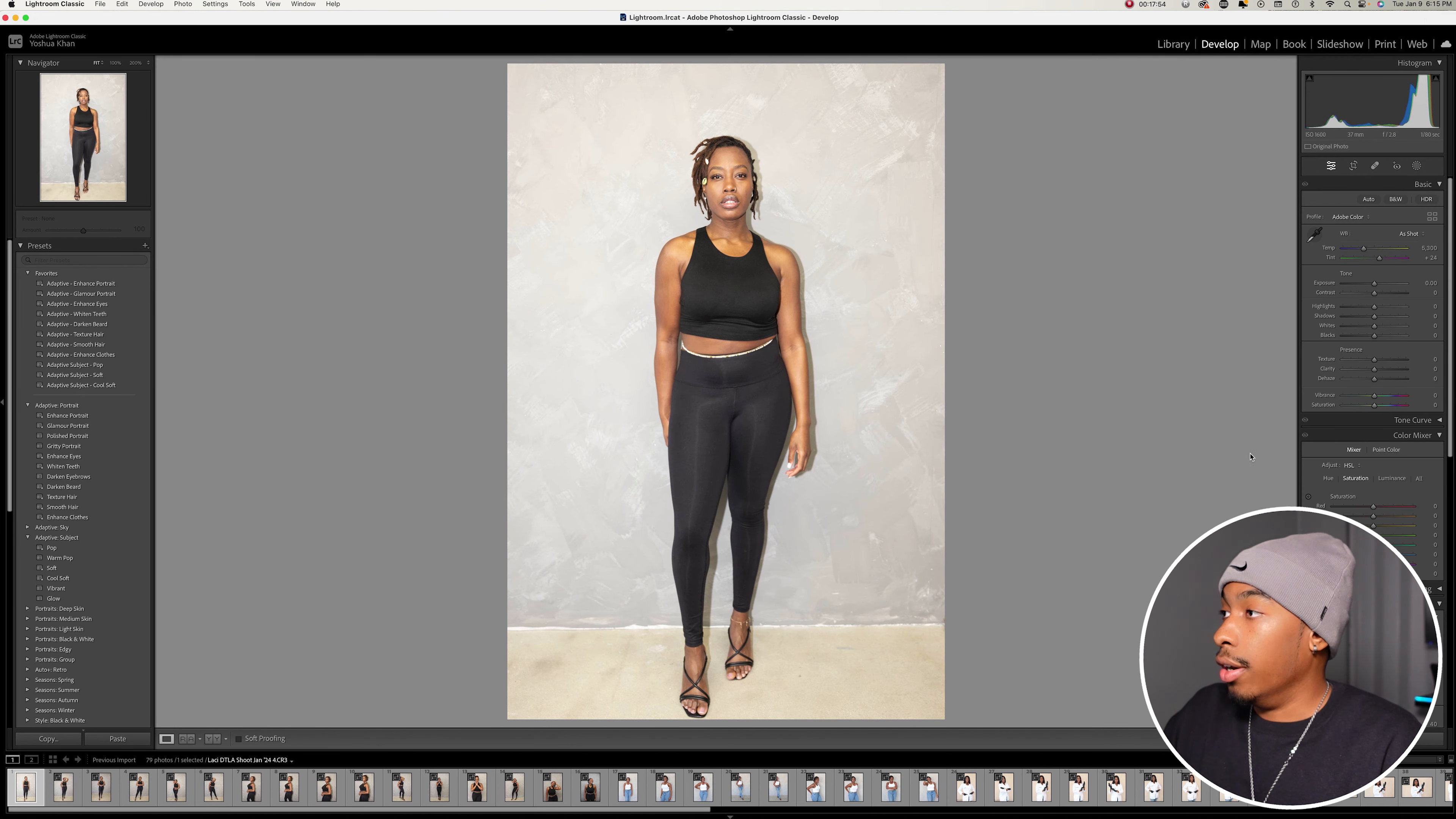
click(106, 284)
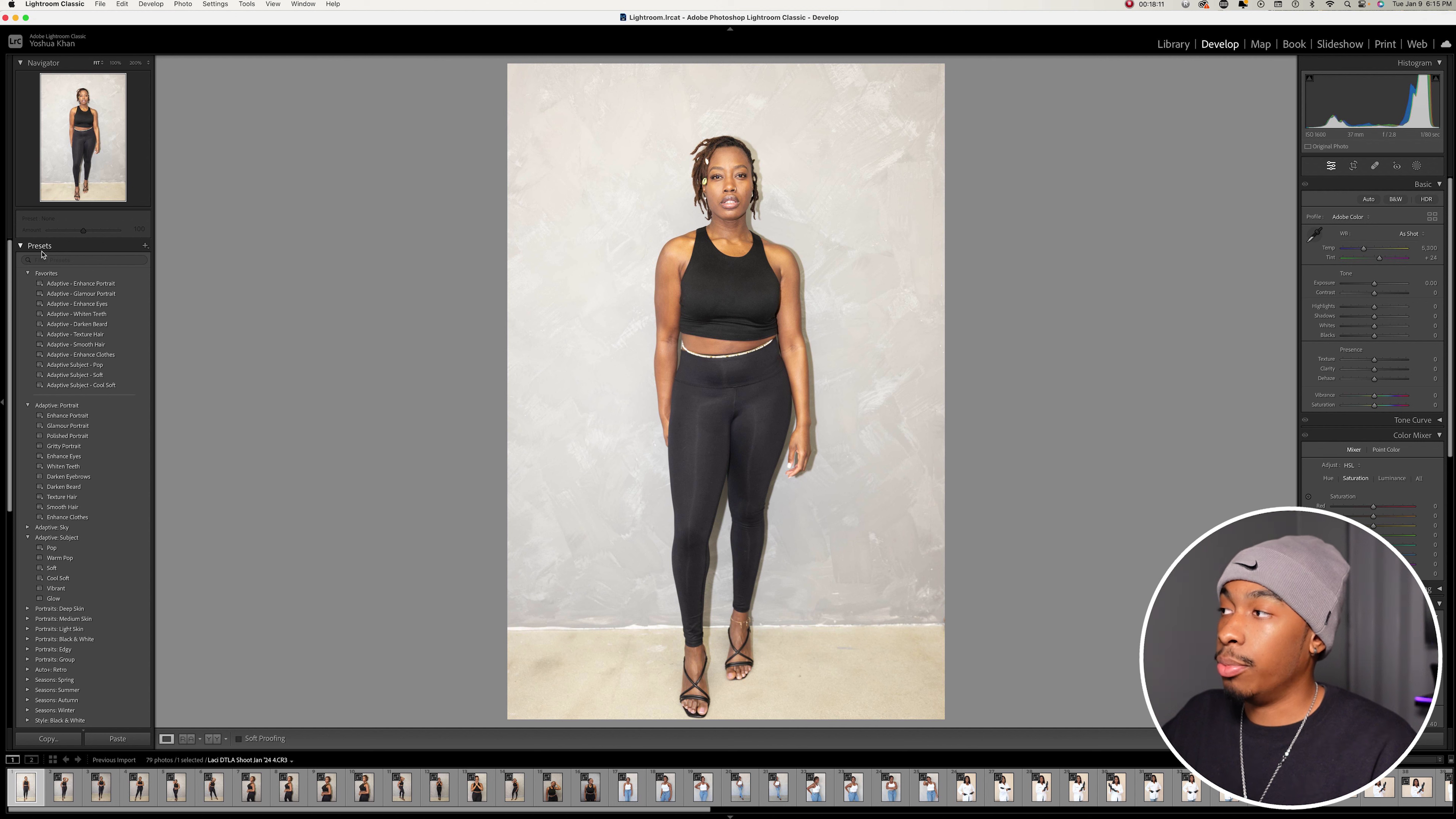
click(67, 285)
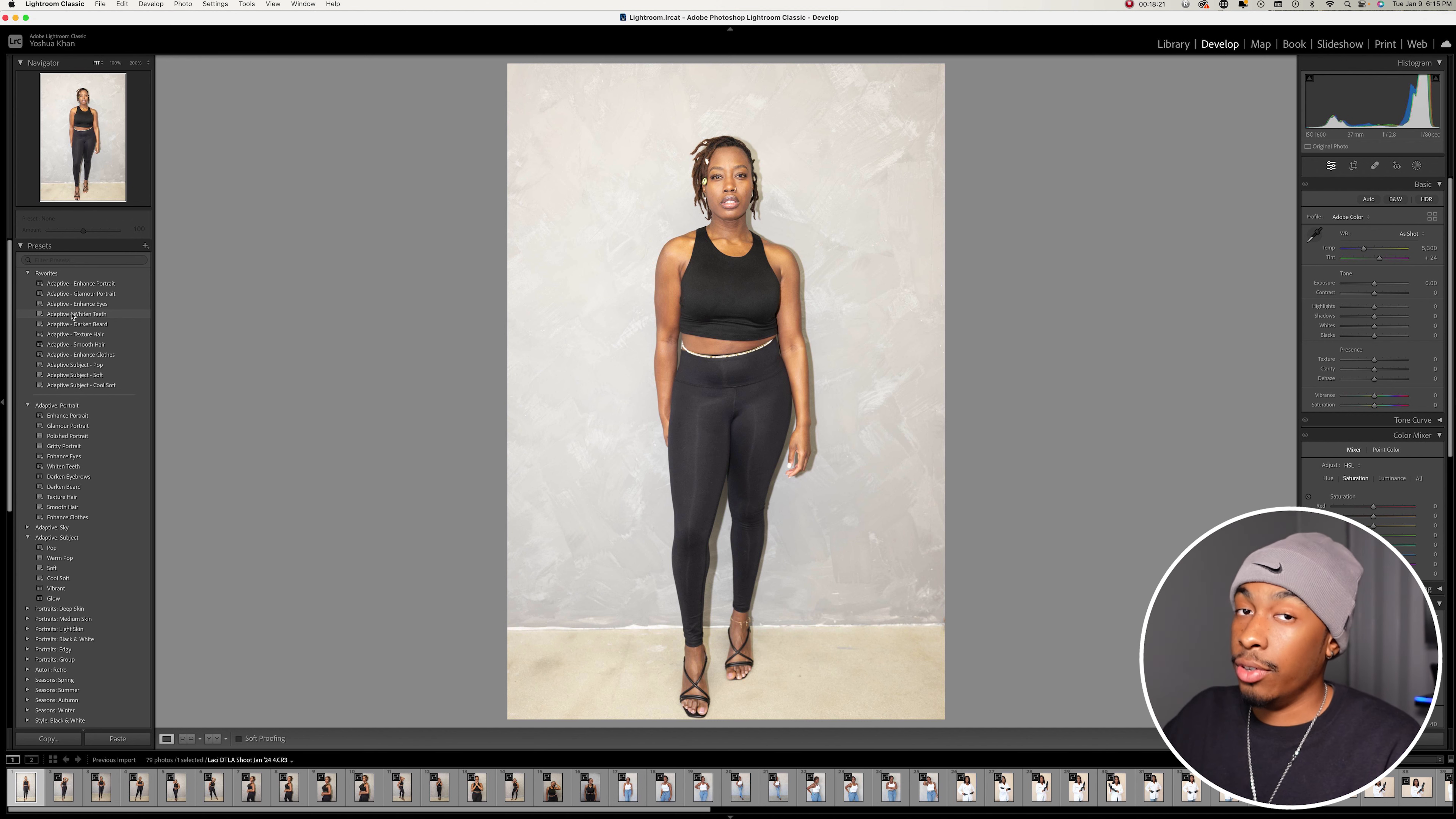
click(112, 295)
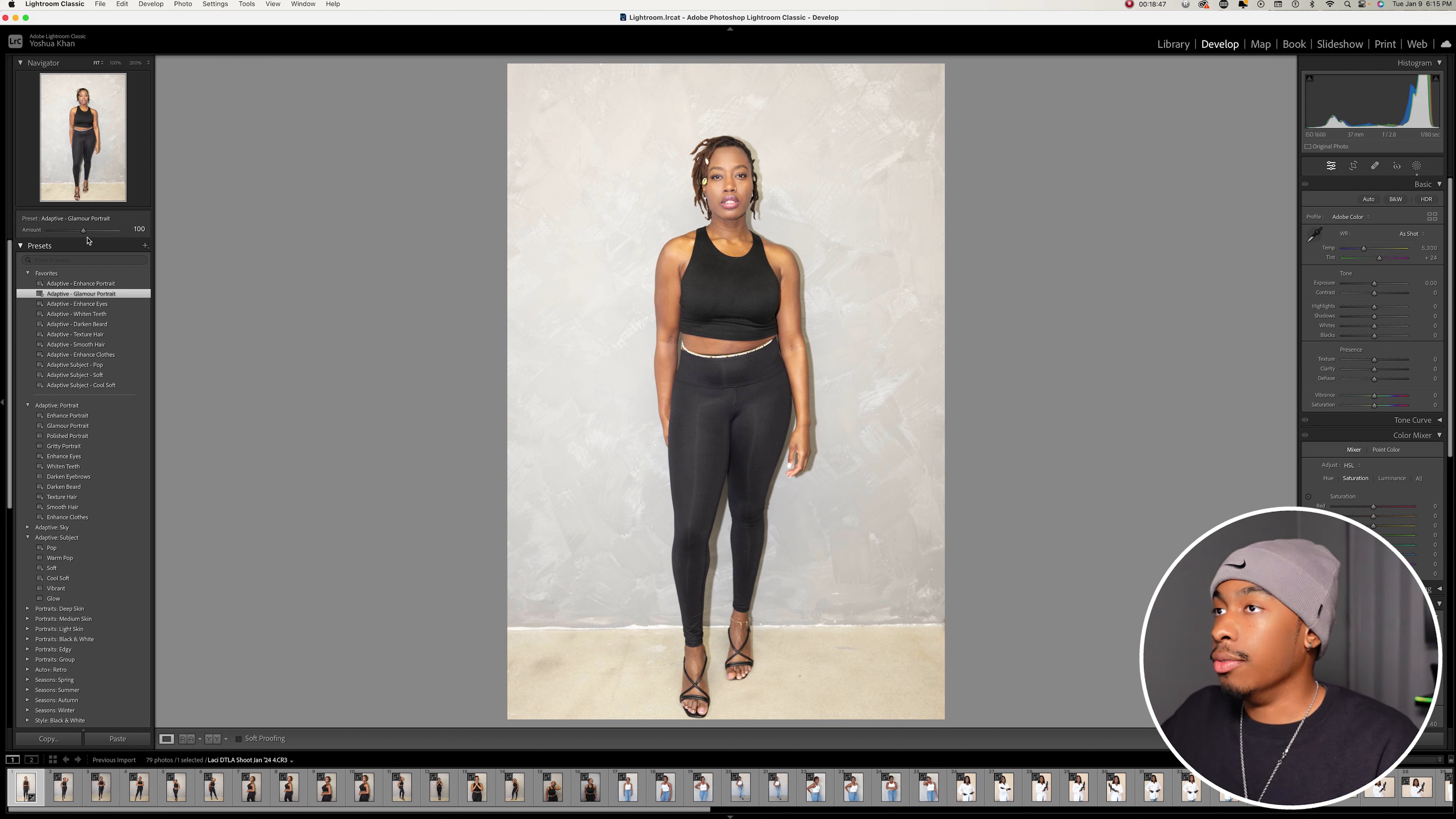
mouse_move(84, 230)
mouse_down()
mouse_move(1, 235)
mouse_move(186, 237)
mouse_move(82, 249)
mouse_up()
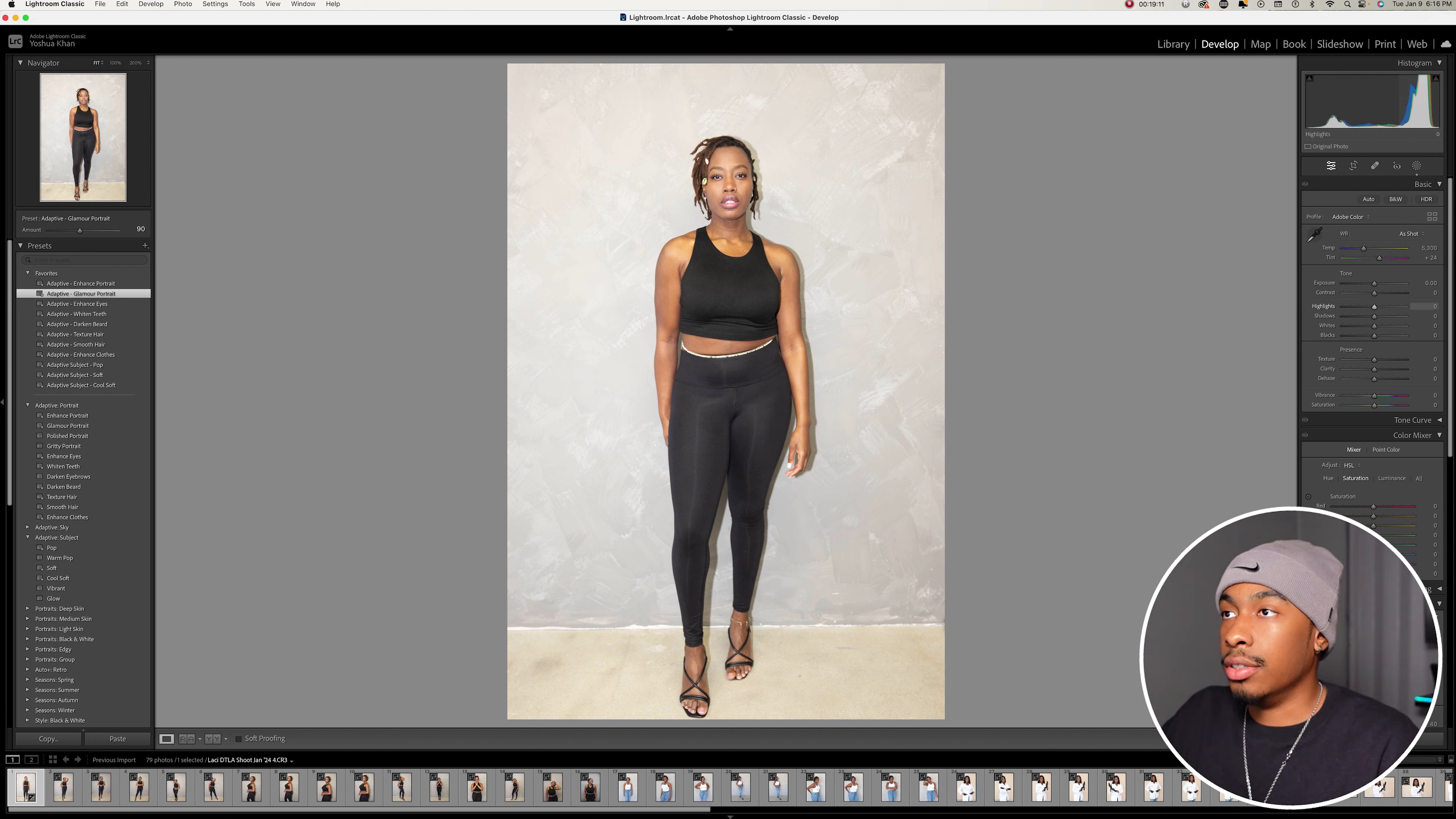
- Lower the photo's Highlights to -36 and raise its Vibrance to +12
mouse_move(1374, 307)
mouse_down()
mouse_move(1342, 307)
mouse_move(1363, 307)
mouse_up()
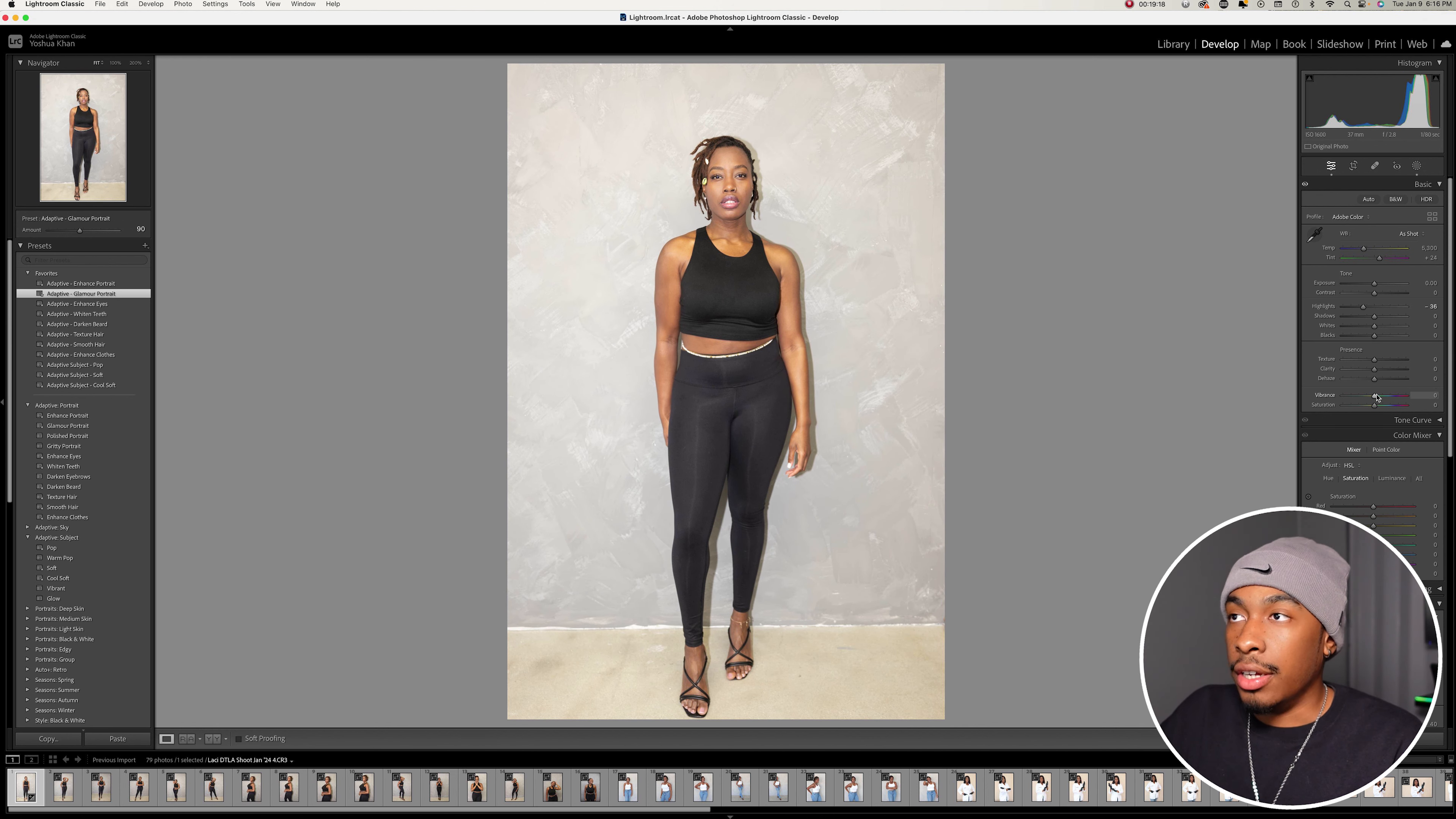
drag(1375, 396, 1379, 399)
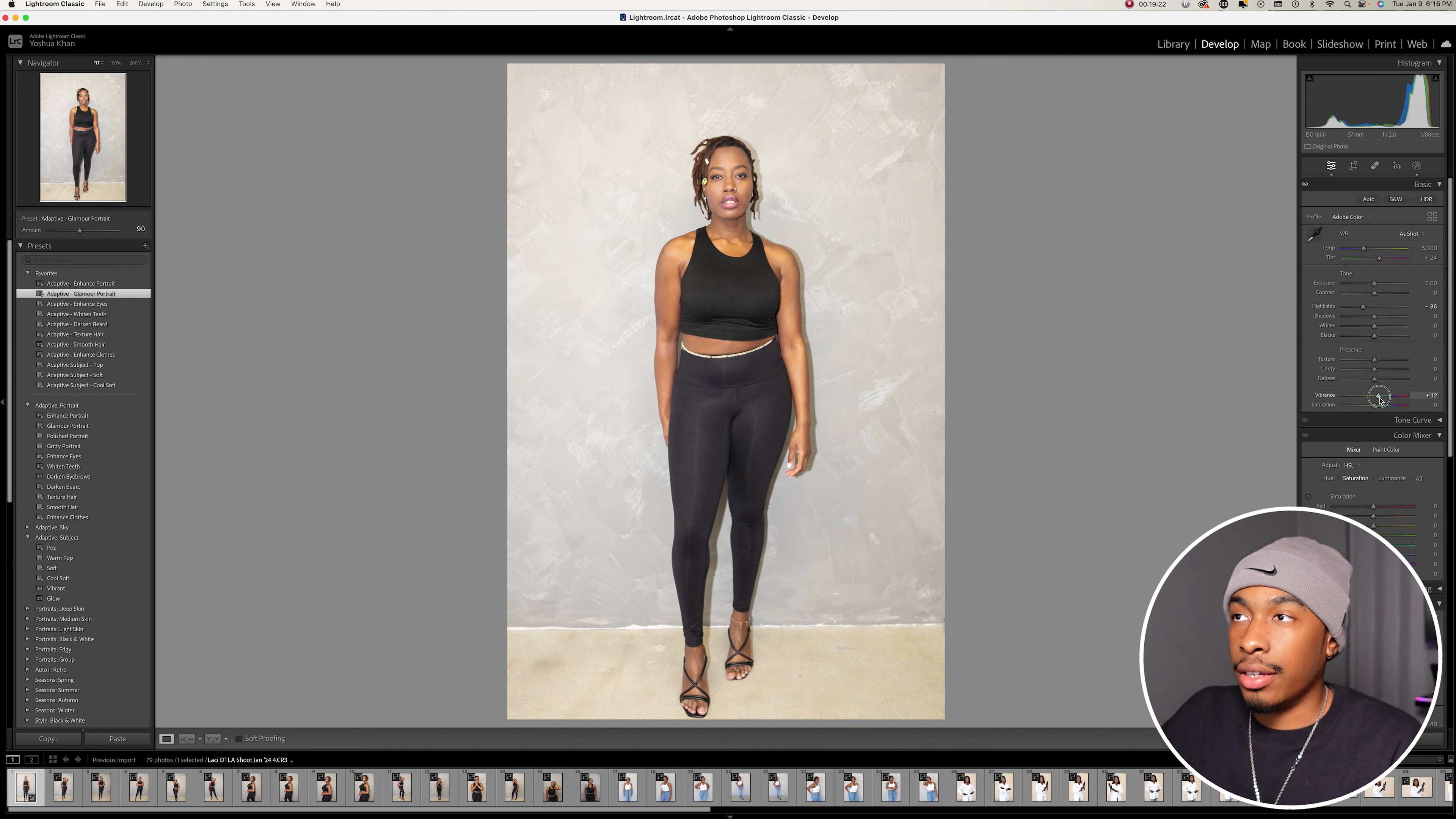